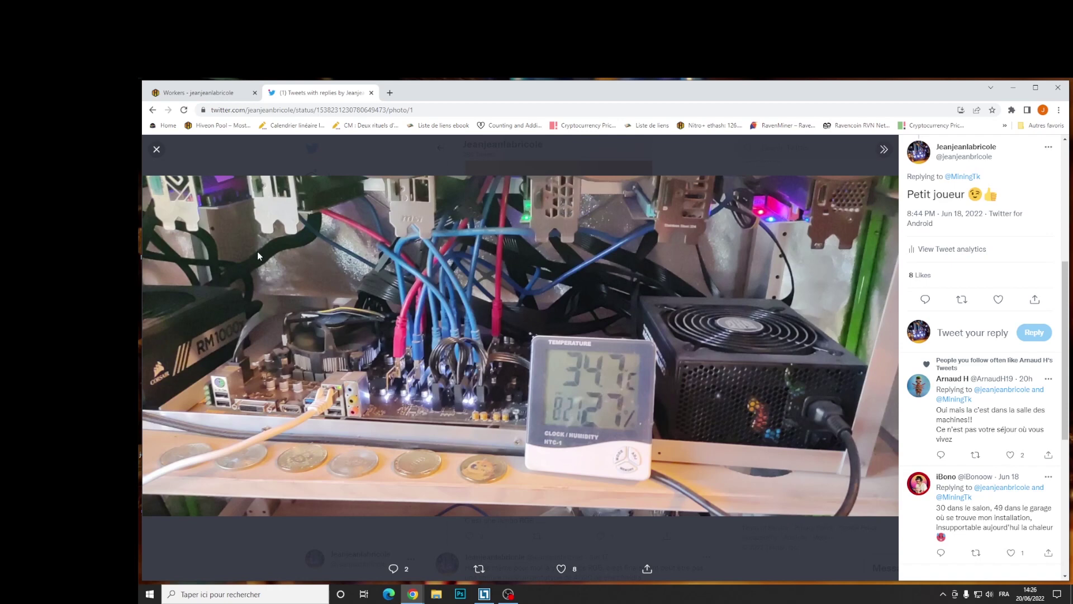
Switch to Hive OS and inspect the overviews of the Rig Olo and Bricole de bain workers.
left_click(167, 93)
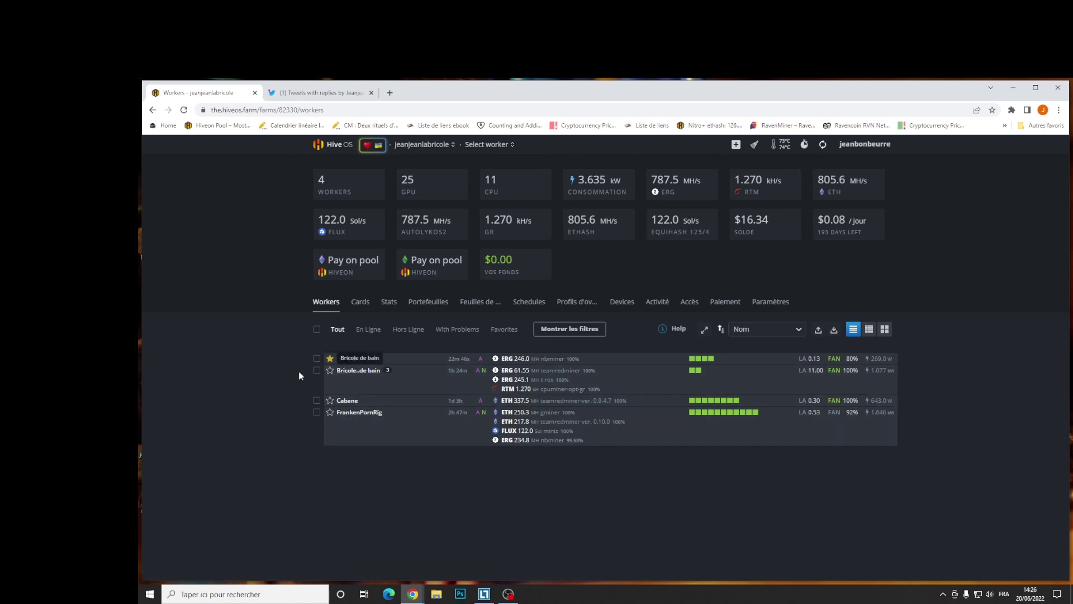
left_click(347, 359)
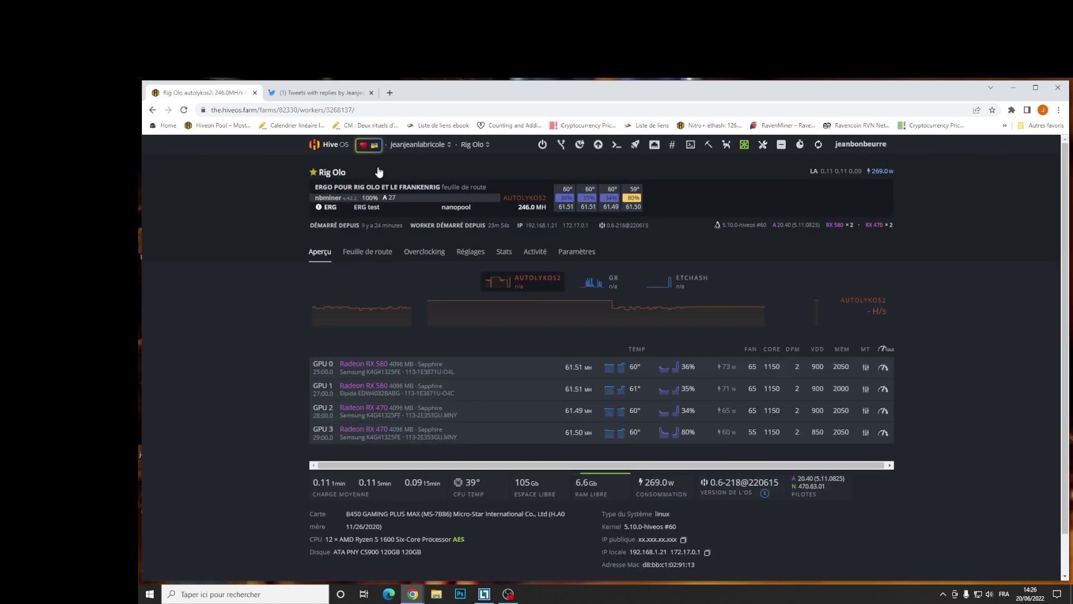
left_click(418, 147)
left_click(413, 163)
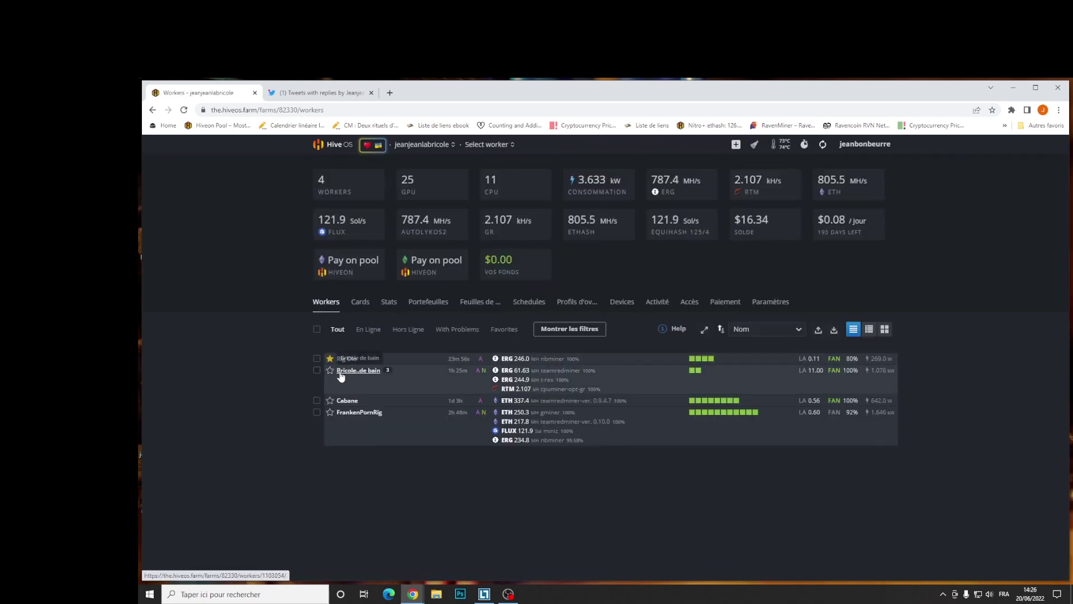
left_click(342, 371)
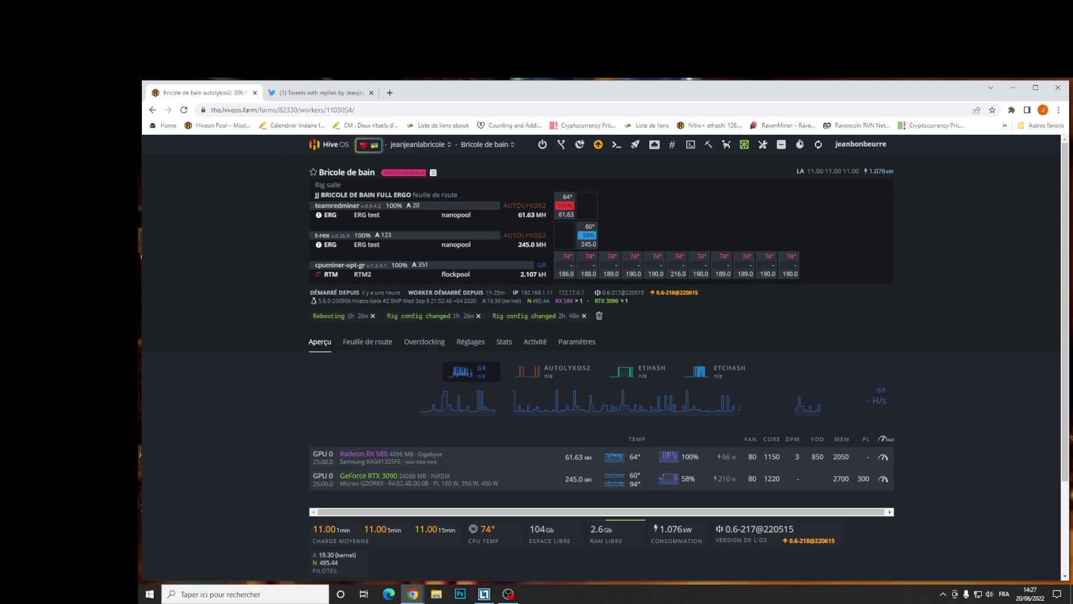
Add a custom worker tag named RIG OLO in the farm's settings and save it.
left_click(426, 144)
left_click(413, 164)
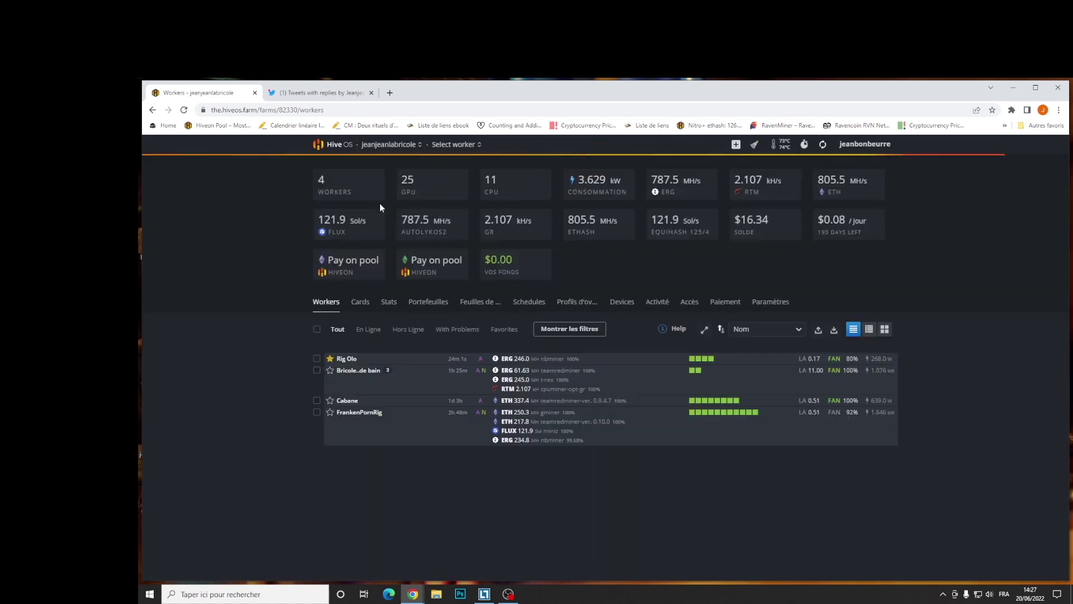
left_click(759, 305)
scroll(729, 334, "down", 7)
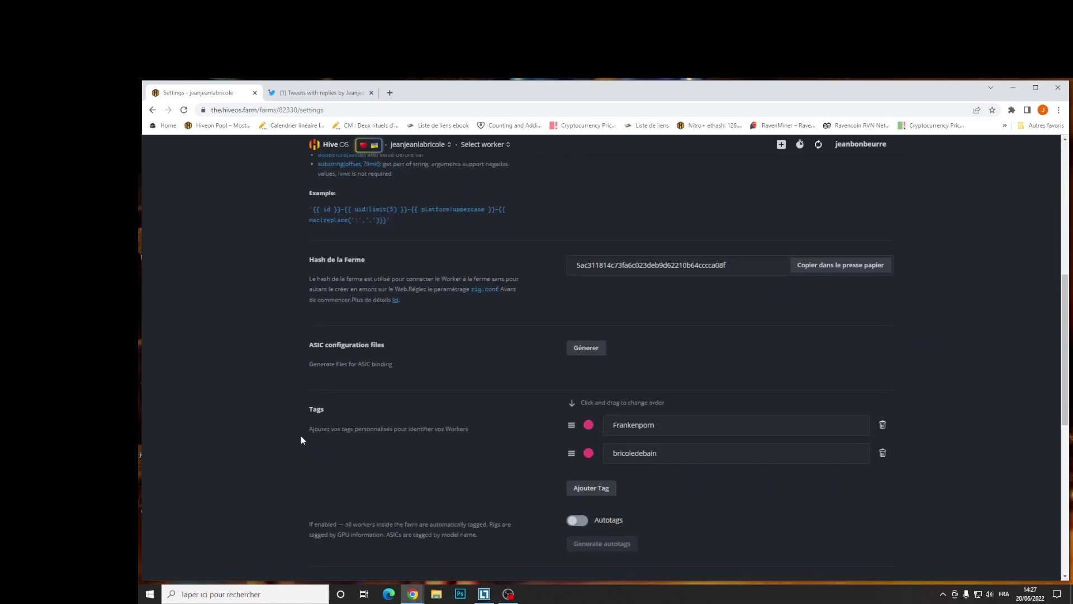
left_click_drag(322, 428, 485, 425)
scroll(549, 434, "down", 2)
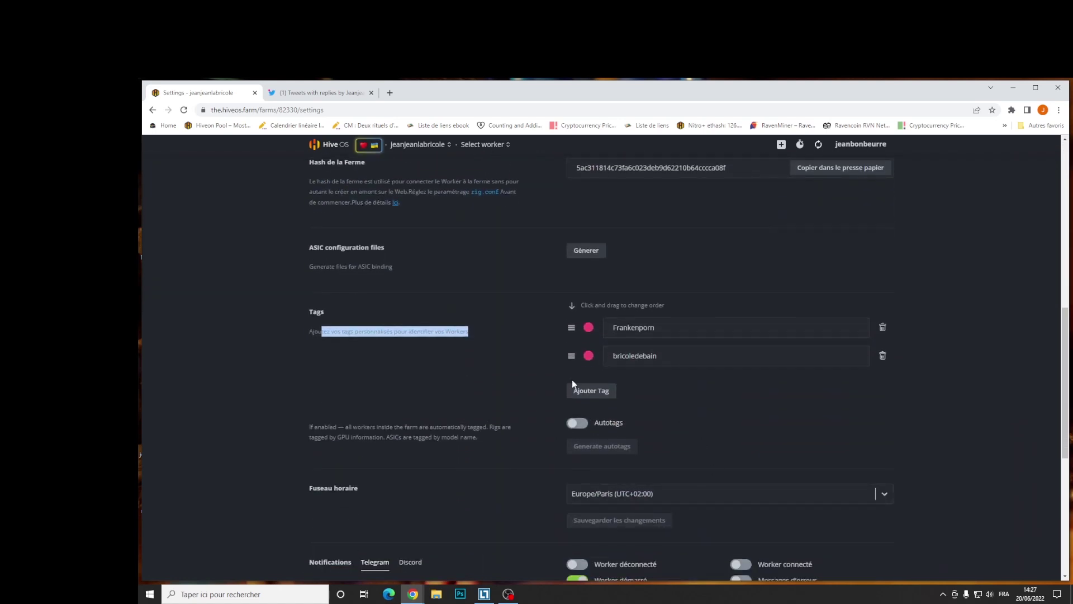
left_click(584, 390)
left_click(637, 387)
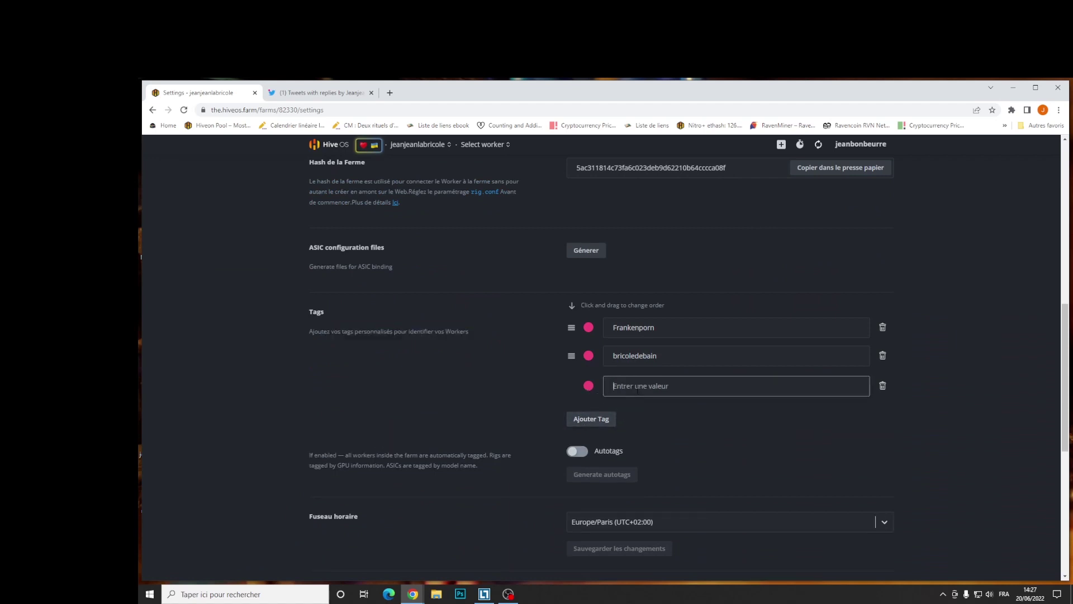
type("RIG OLO")
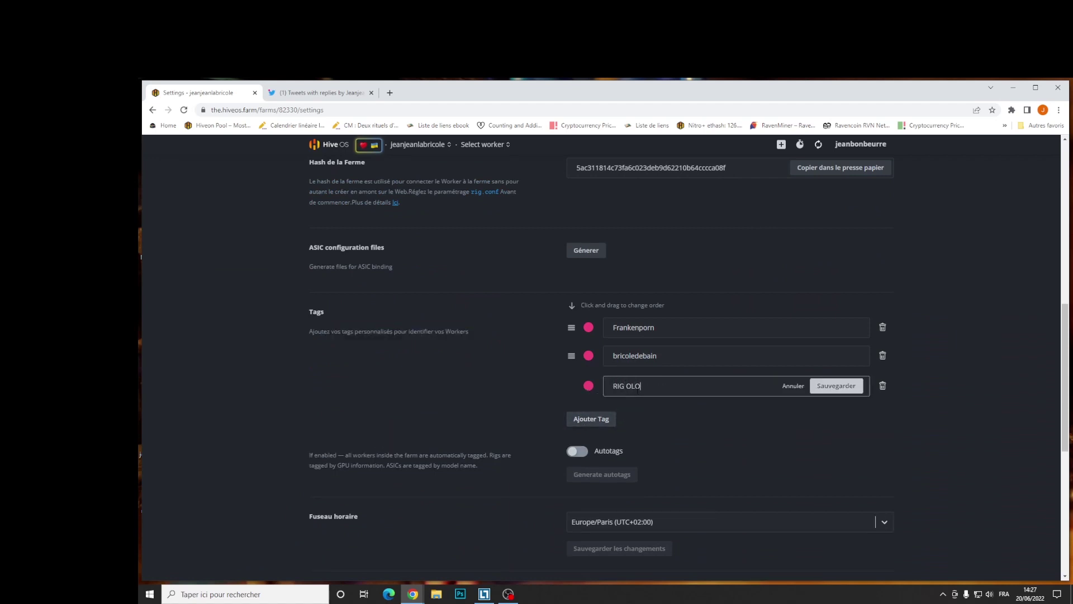
left_click(837, 385)
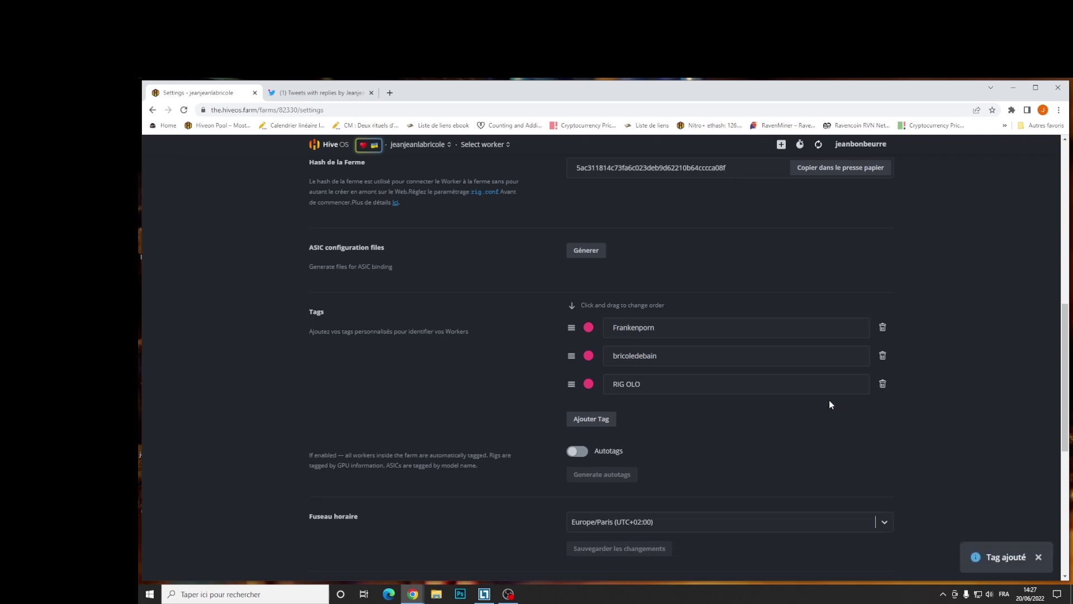
Assign the RIG OLO tag to the Rig Olo worker in its settings and update the worker.
scroll(531, 380, "up", 10)
left_click(325, 312)
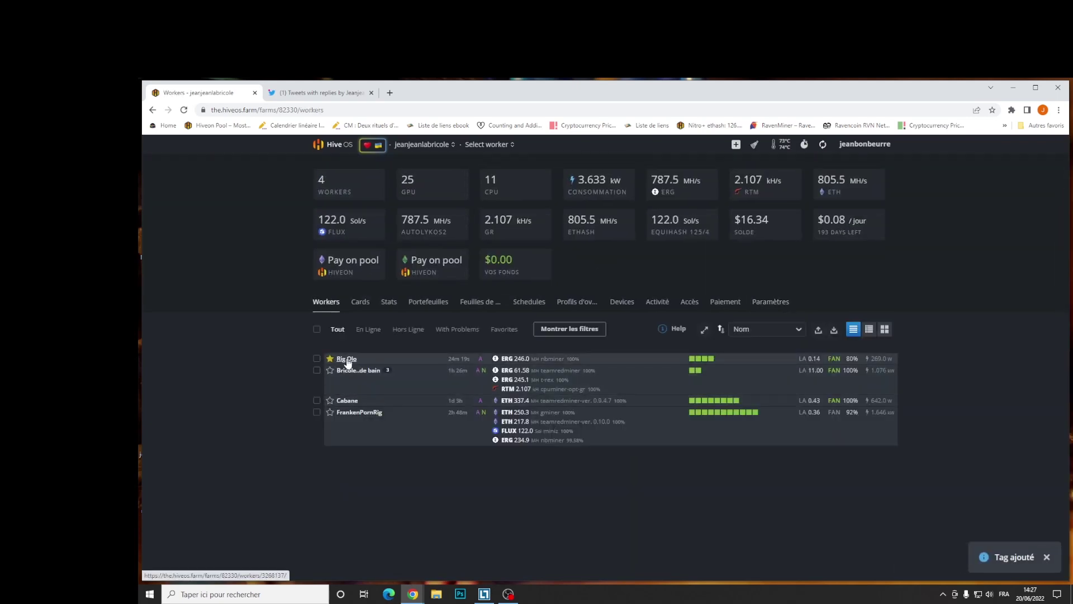
left_click(347, 359)
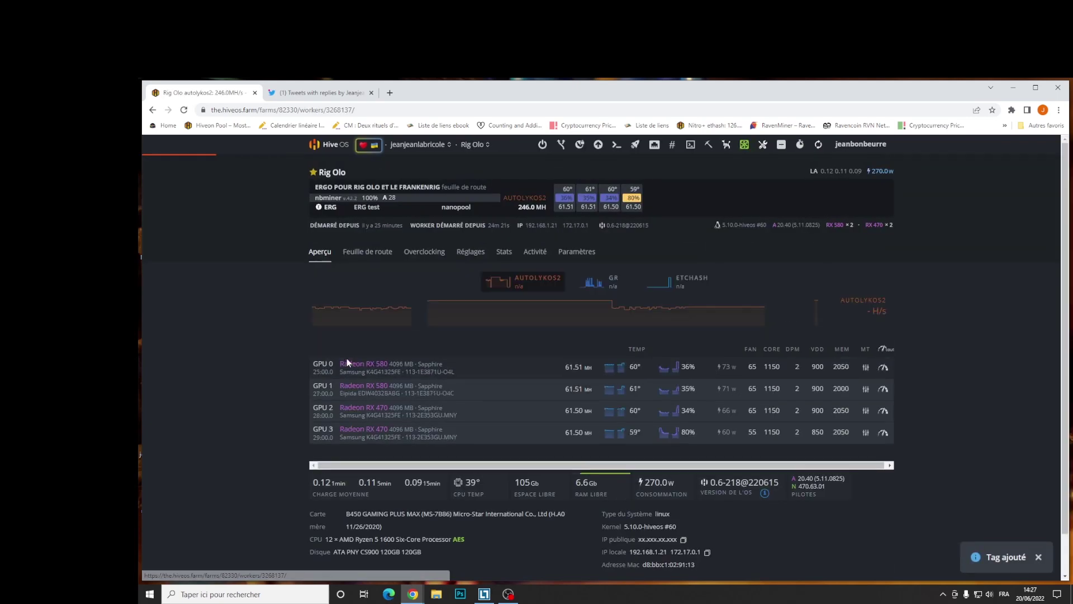
left_click(585, 256)
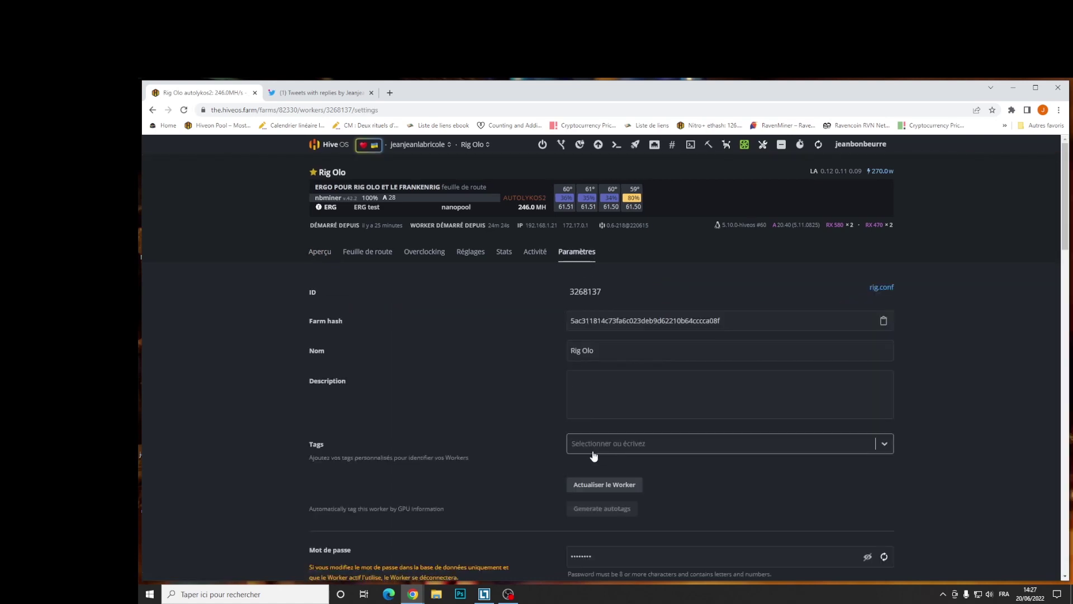
left_click(596, 449)
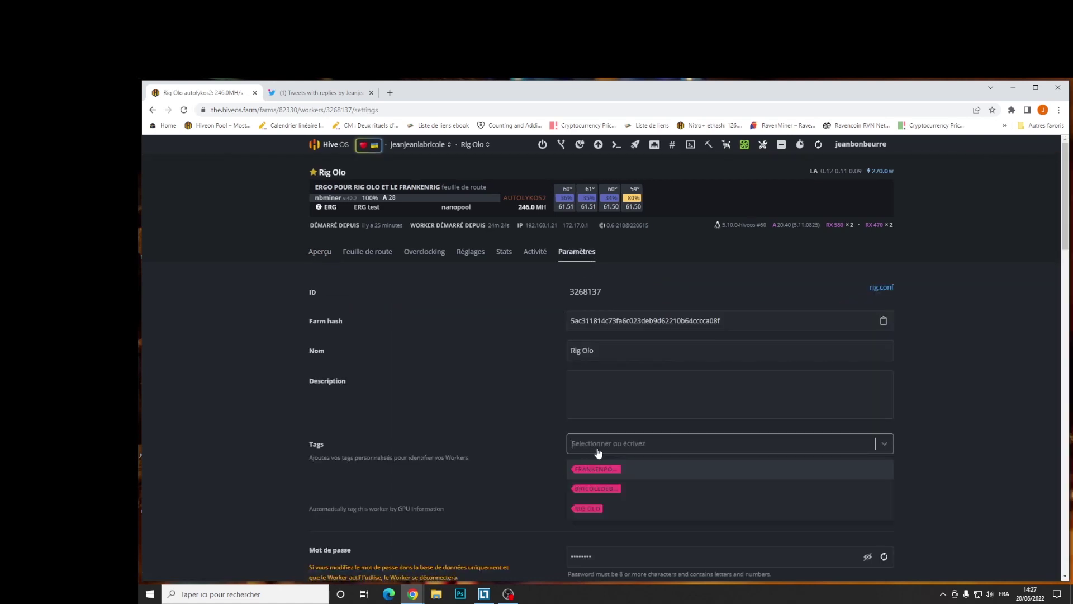
left_click(585, 511)
scroll(592, 358, "down", 3)
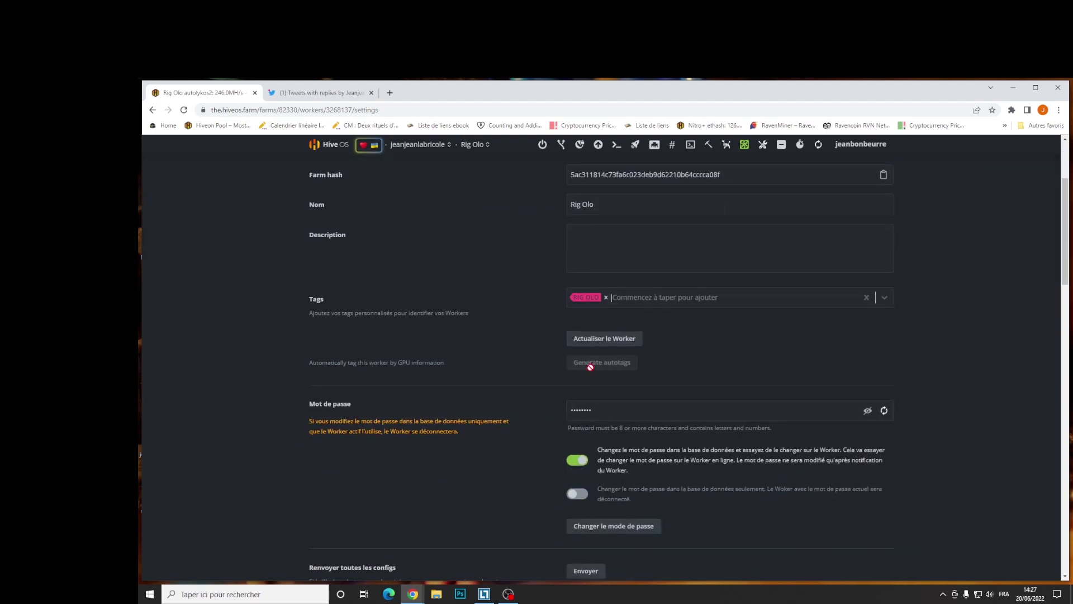
left_click(596, 339)
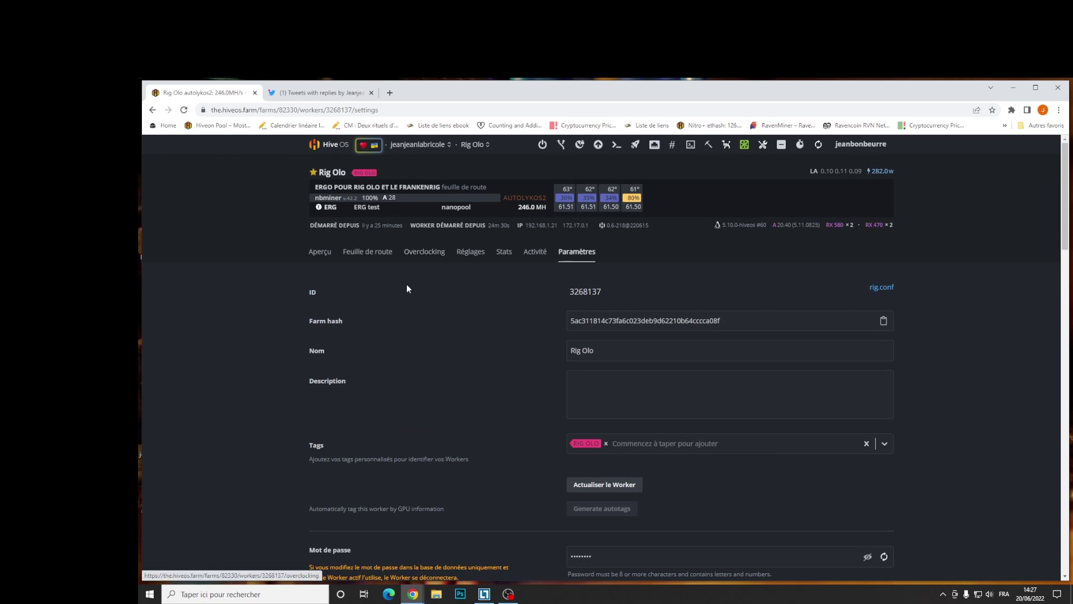
Review Rig Olo's overclocking configurations, the available overclocking templates, its flight sheet and its overview.
left_click(417, 257)
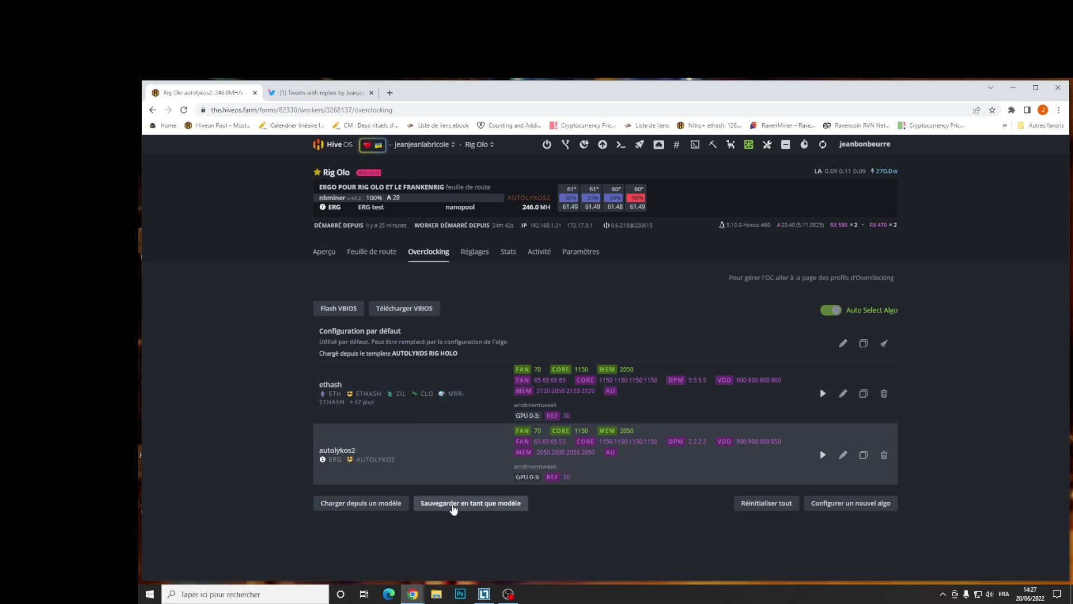
left_click(374, 504)
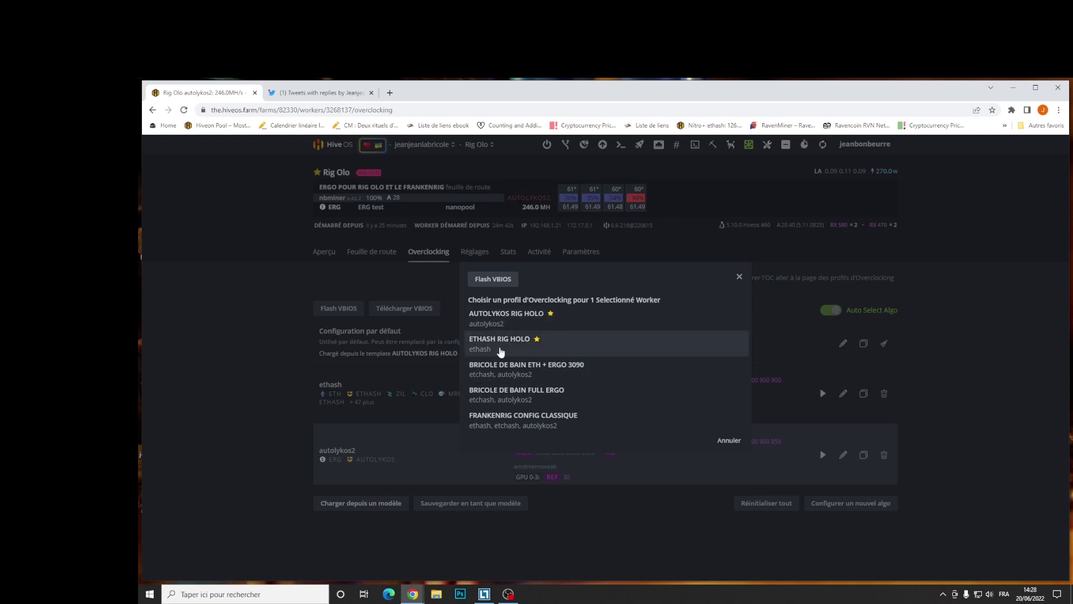
left_click(735, 441)
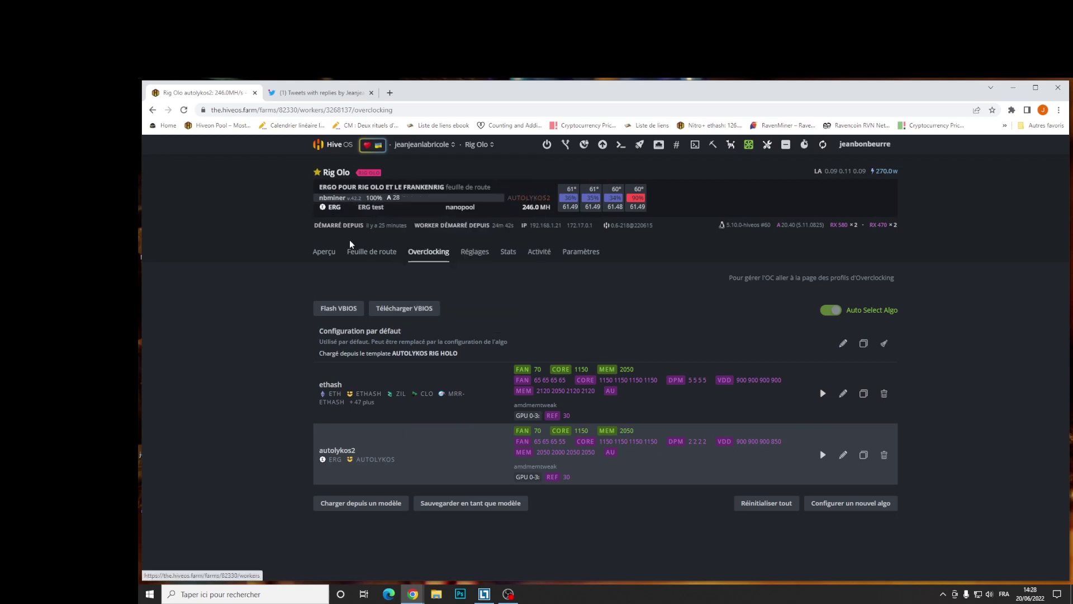
left_click(361, 251)
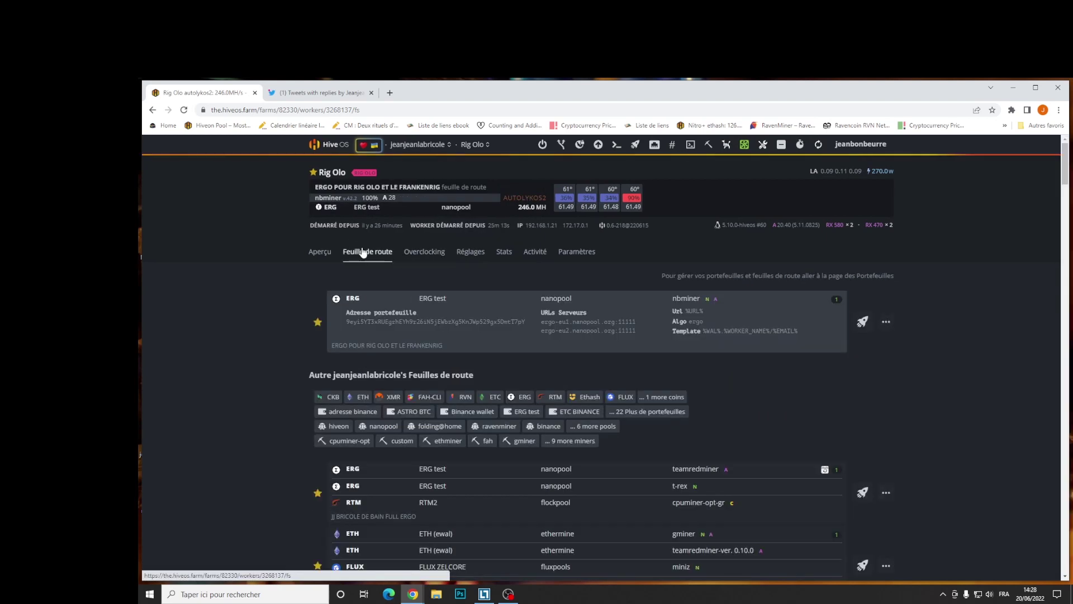
left_click(332, 252)
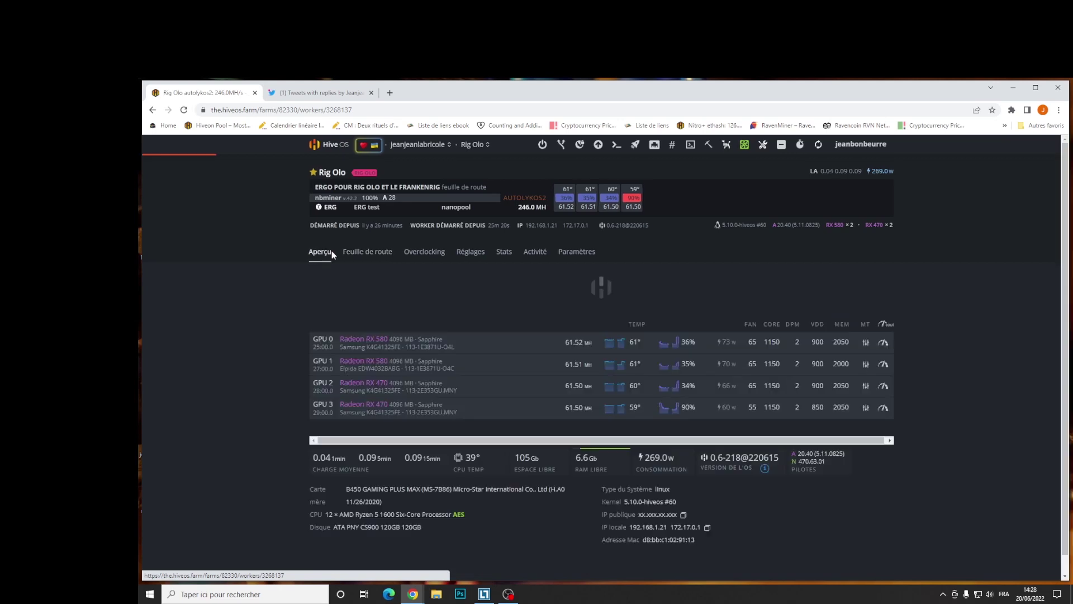
Start a new event in the farm's schedules and apply it to workers tagged RIG OLO.
left_click(420, 144)
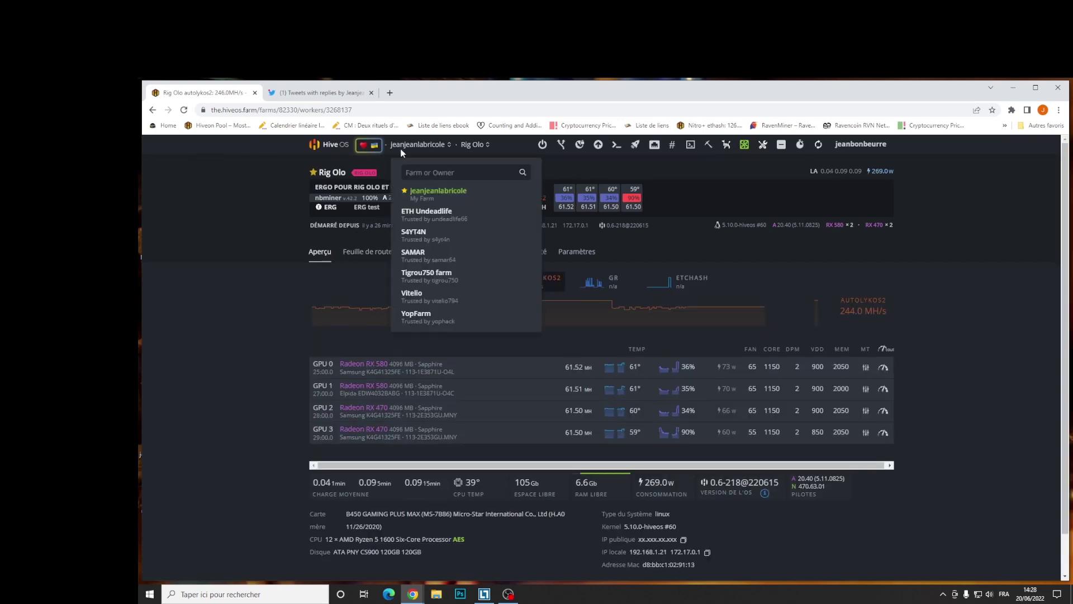
left_click(425, 192)
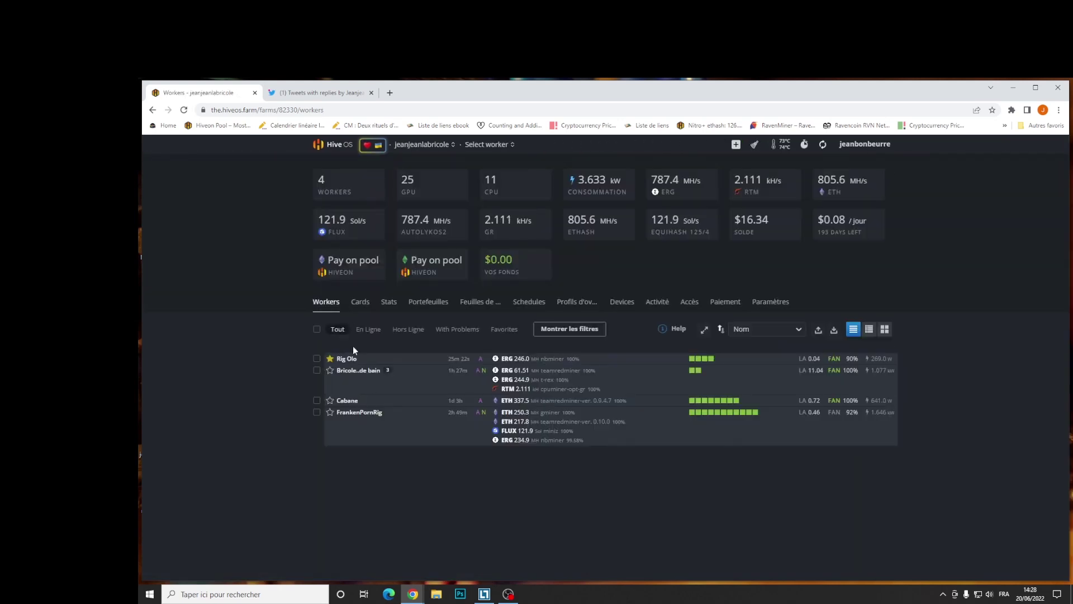
left_click(536, 307)
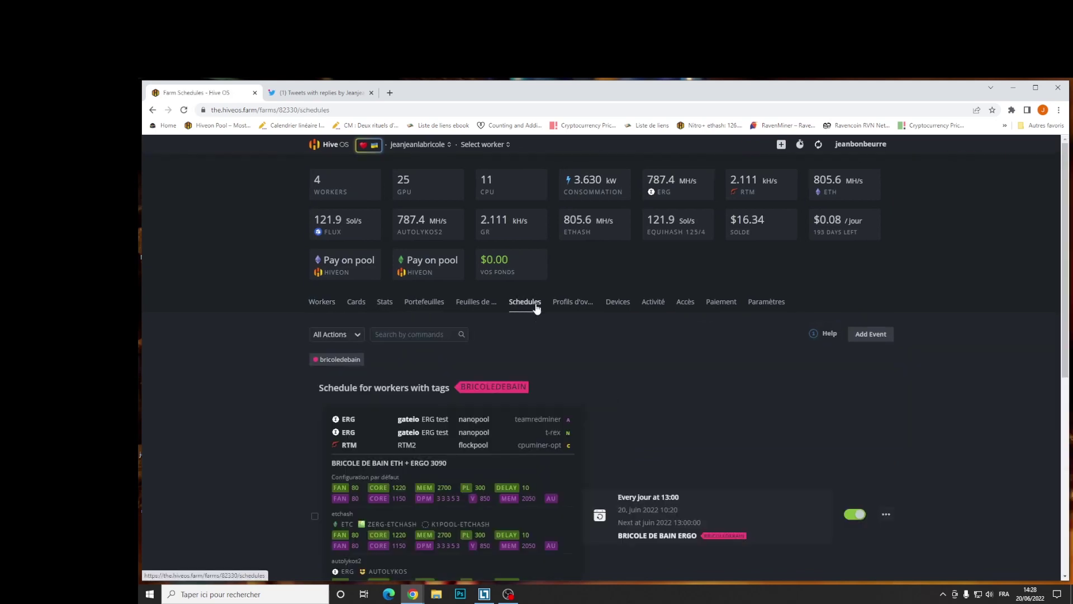
scroll(660, 399, "down", 6)
scroll(660, 399, "up", 6)
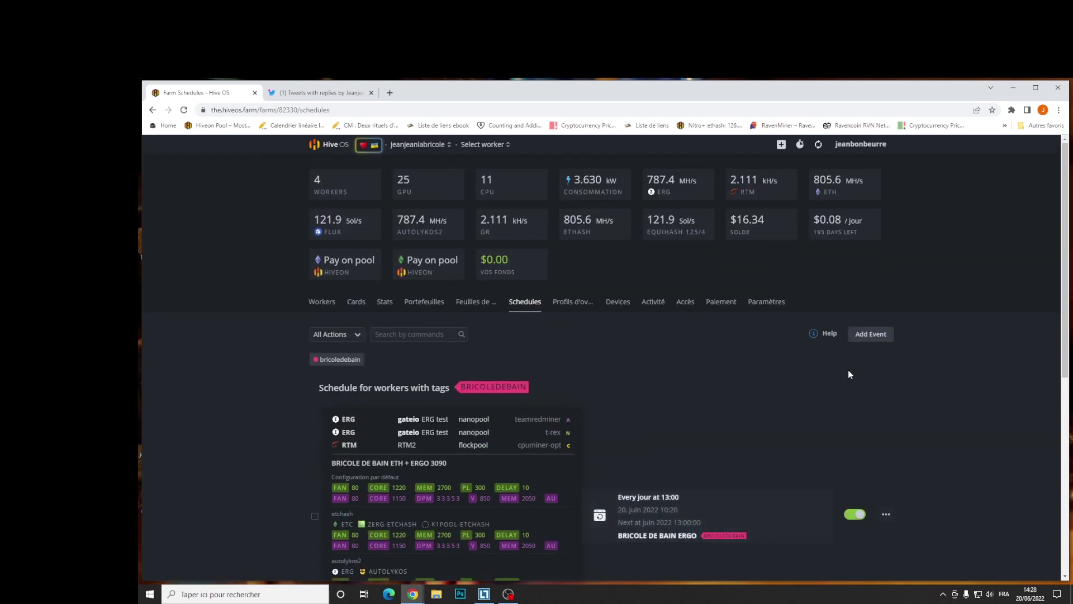
left_click(875, 336)
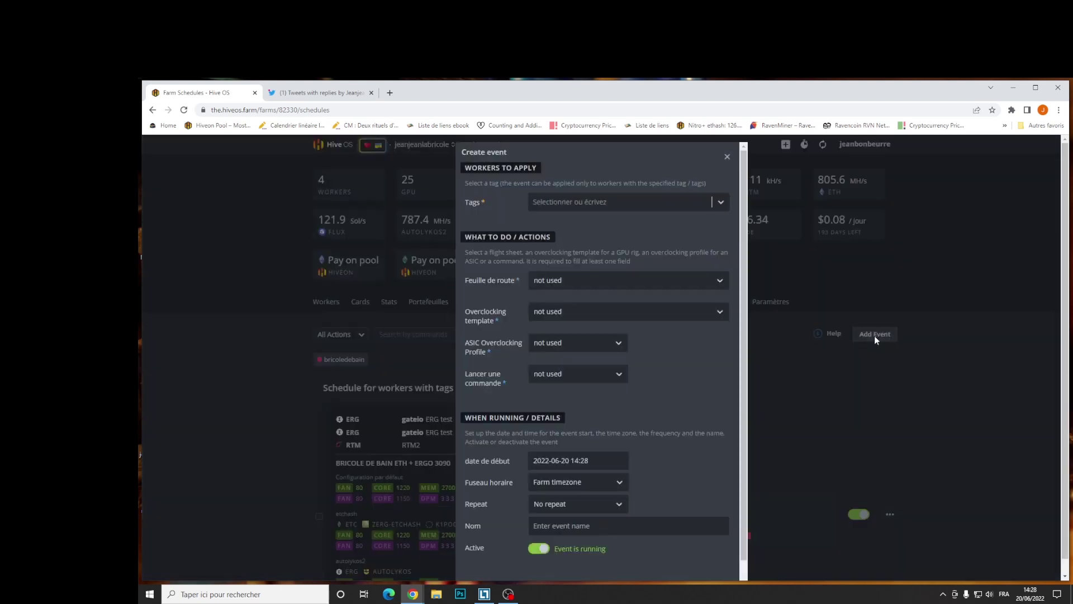
left_click(624, 210)
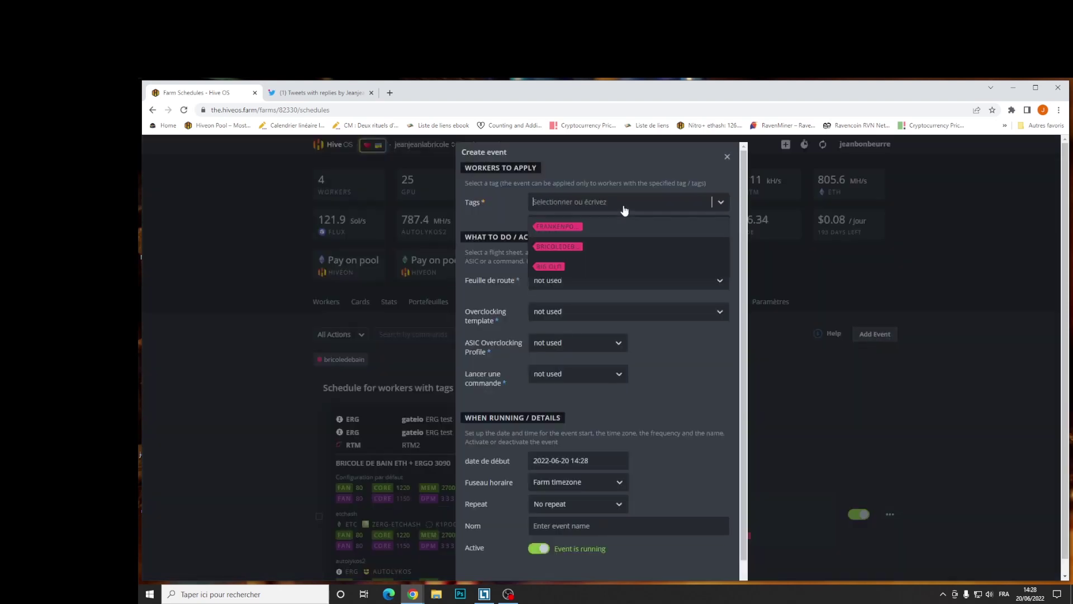
left_click(565, 266)
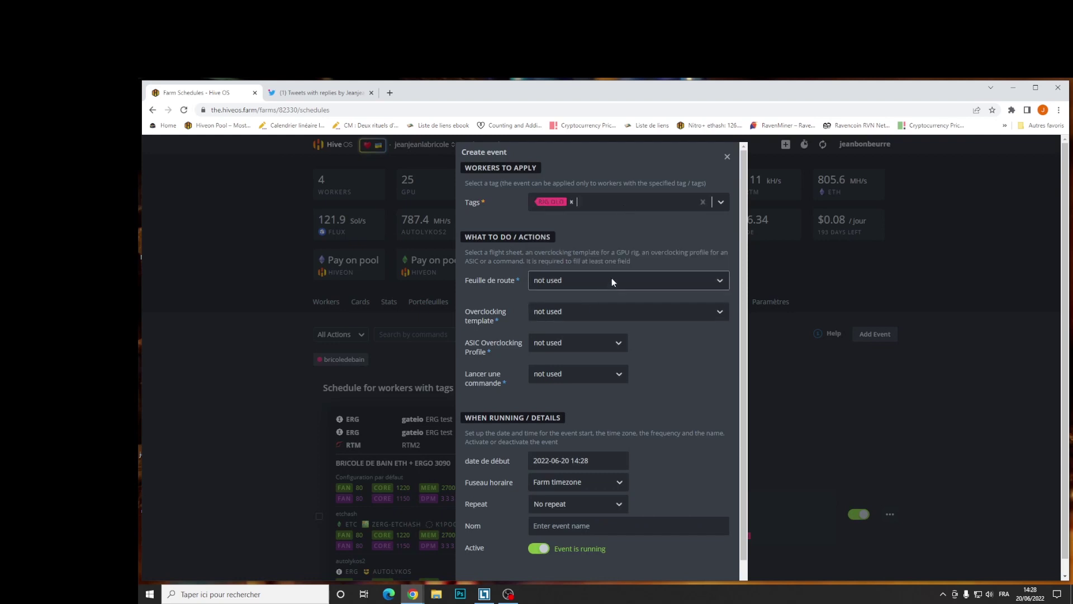
Set the event's flight sheet to ERGO POUR RIG OLO ET LE FRANKENRIG.
left_click(574, 279)
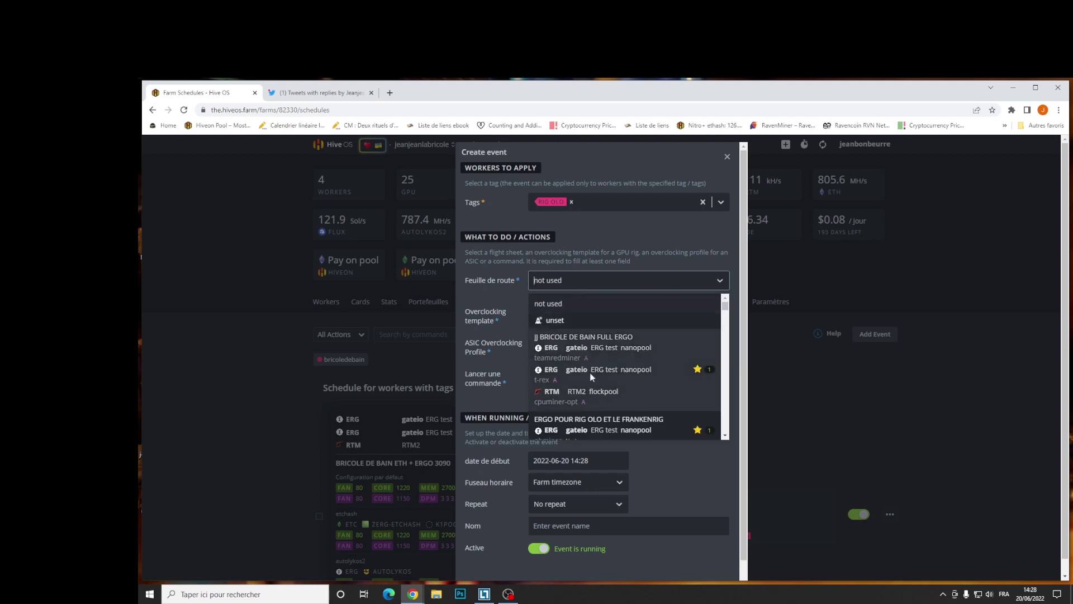
scroll(590, 390, "down", 1)
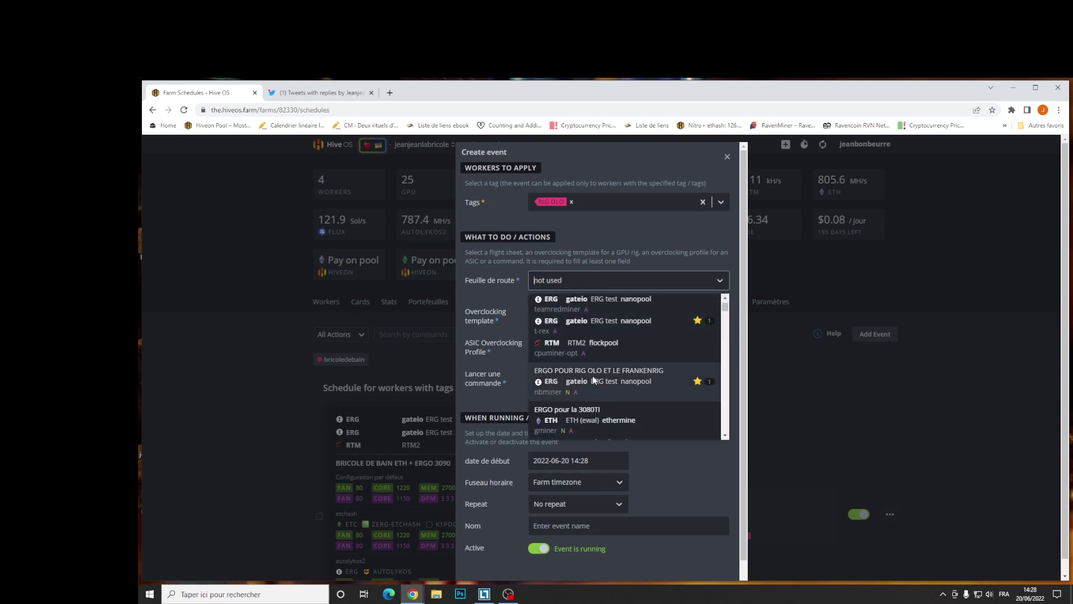
left_click(593, 378)
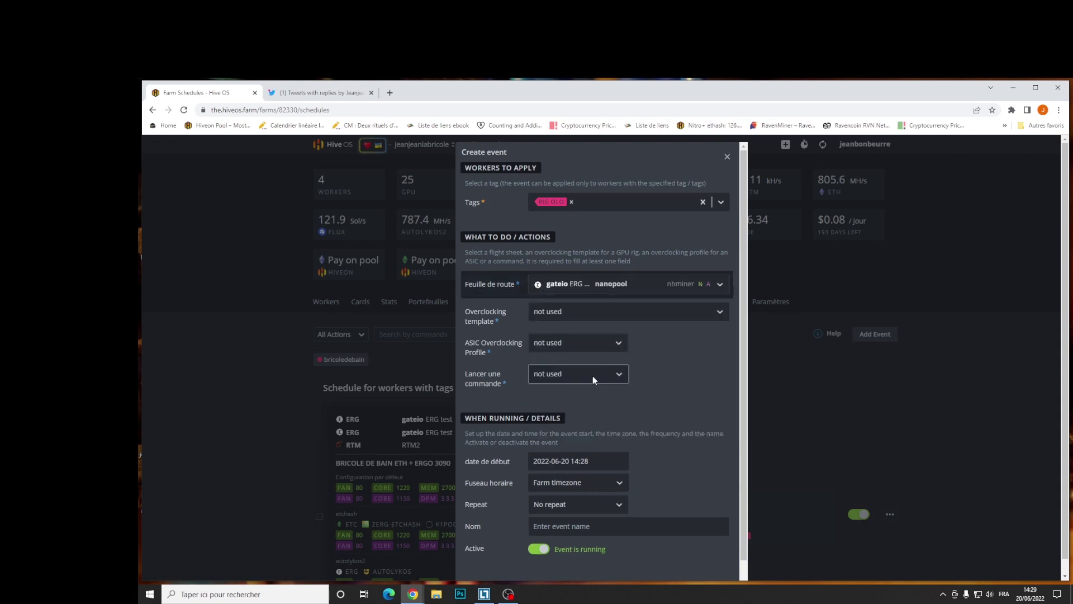
Choose AUTOLYKOS RIG HOLO as the event's overclocking template.
left_click(599, 316)
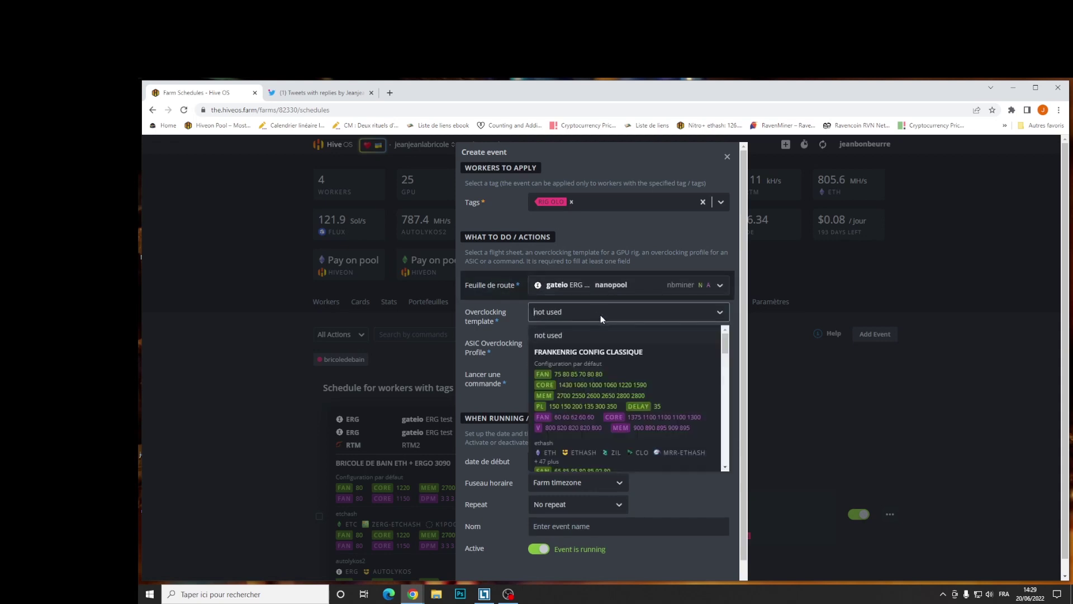
scroll(611, 346, "down", 3)
scroll(611, 347, "down", 4)
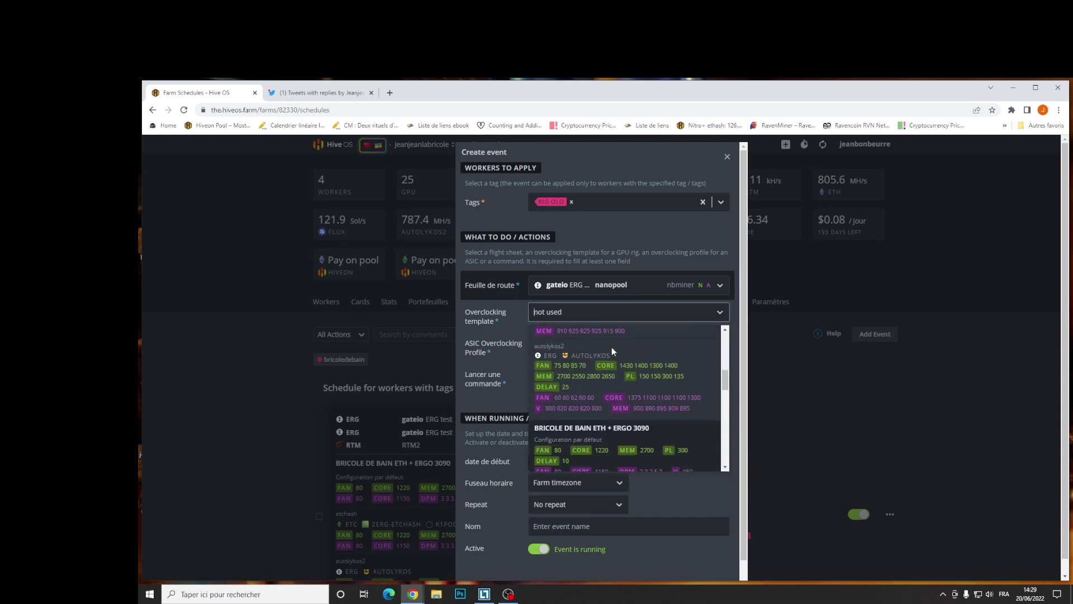
scroll(612, 347, "down", 5)
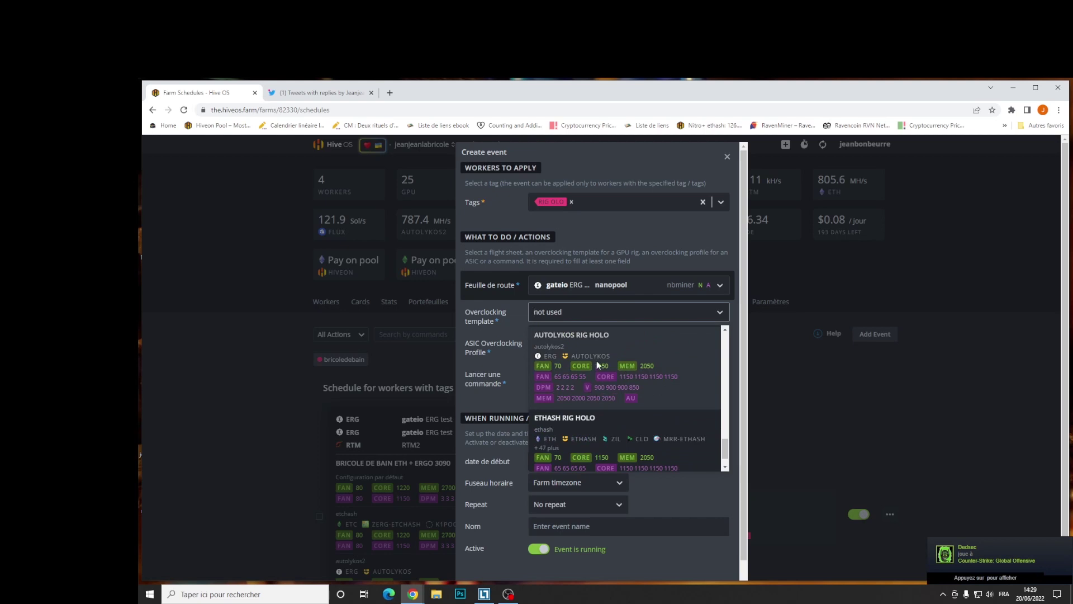
left_click(596, 361)
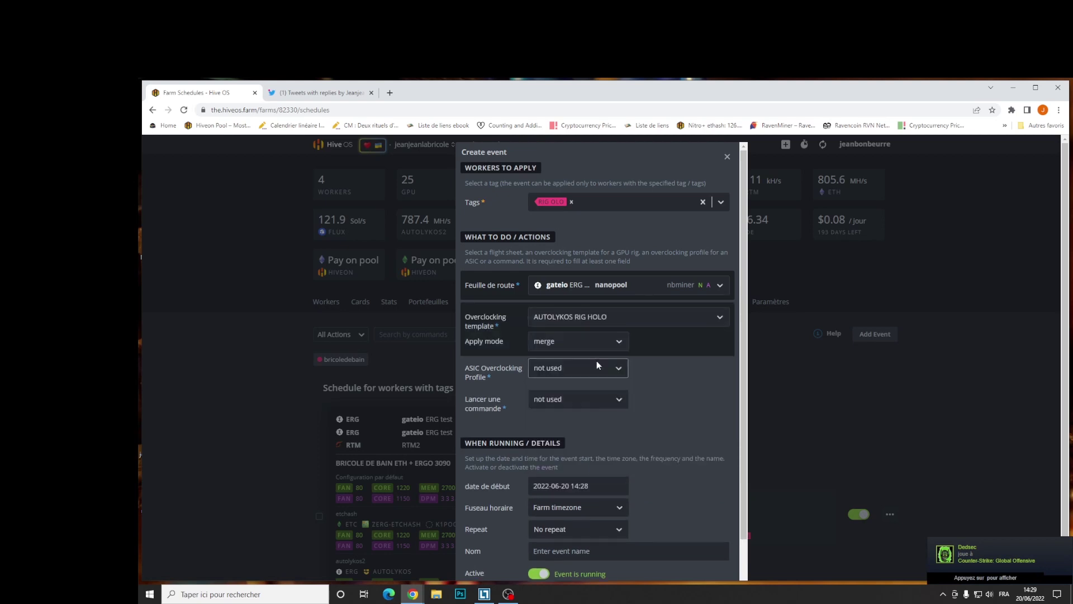
Set the event's overclocking apply mode to replace and have it run the reboot command.
left_click(590, 341)
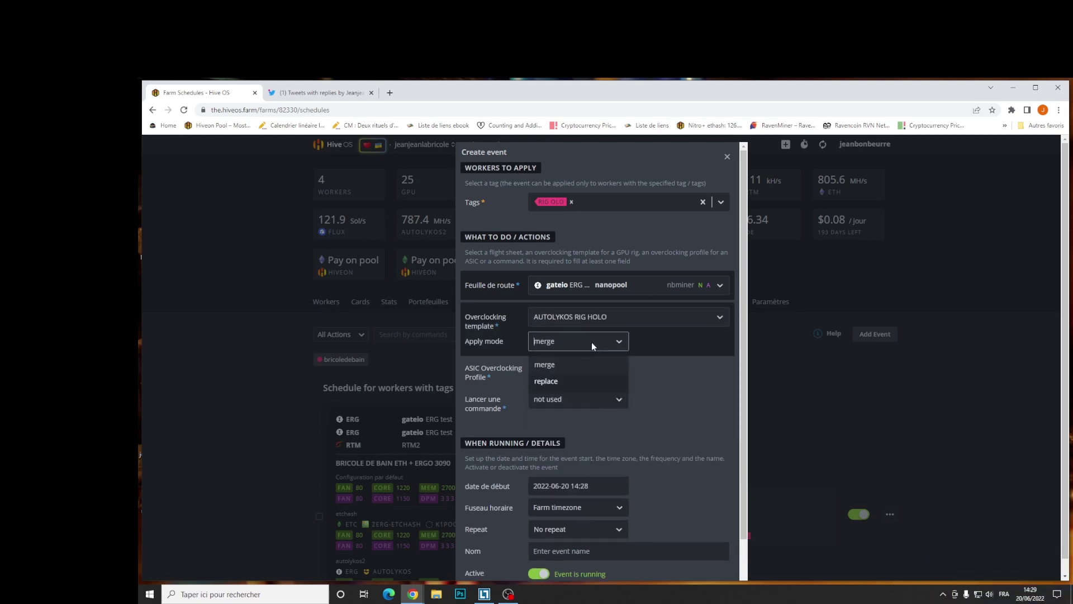
left_click(549, 379)
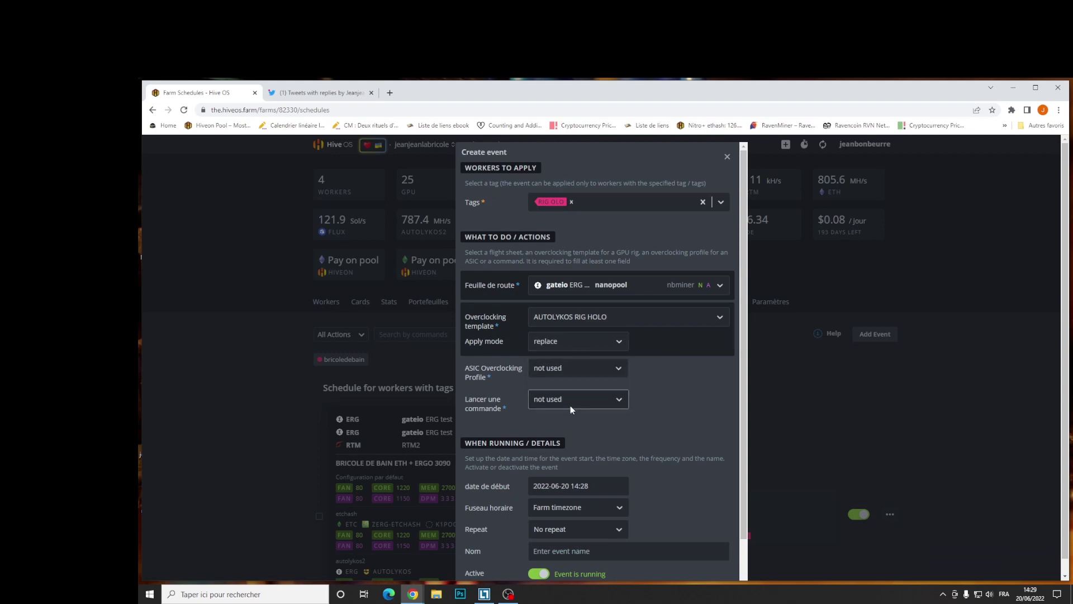
left_click(571, 398)
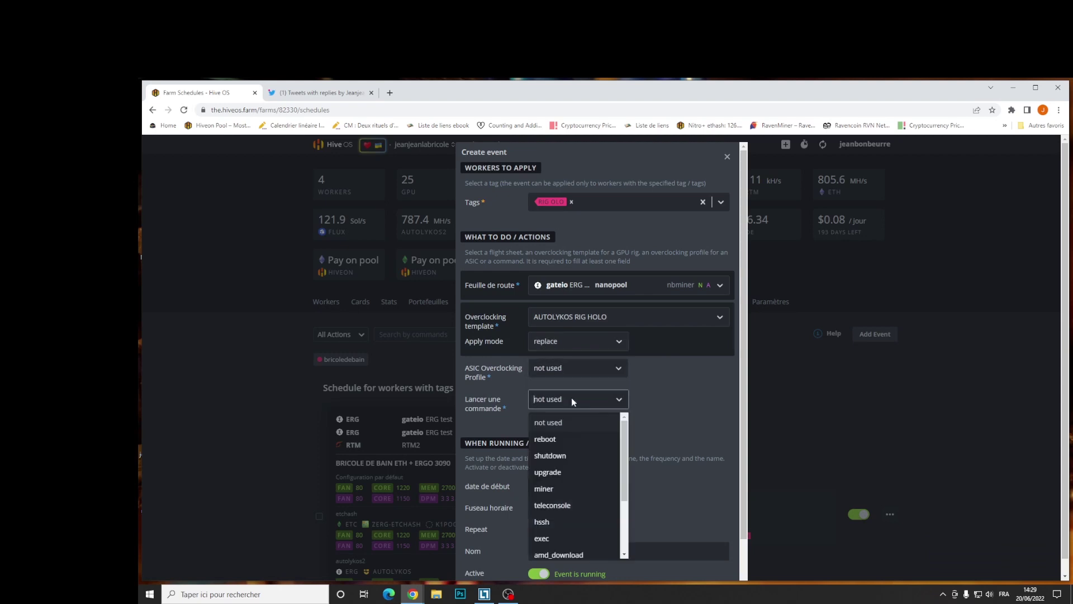
left_click(554, 442)
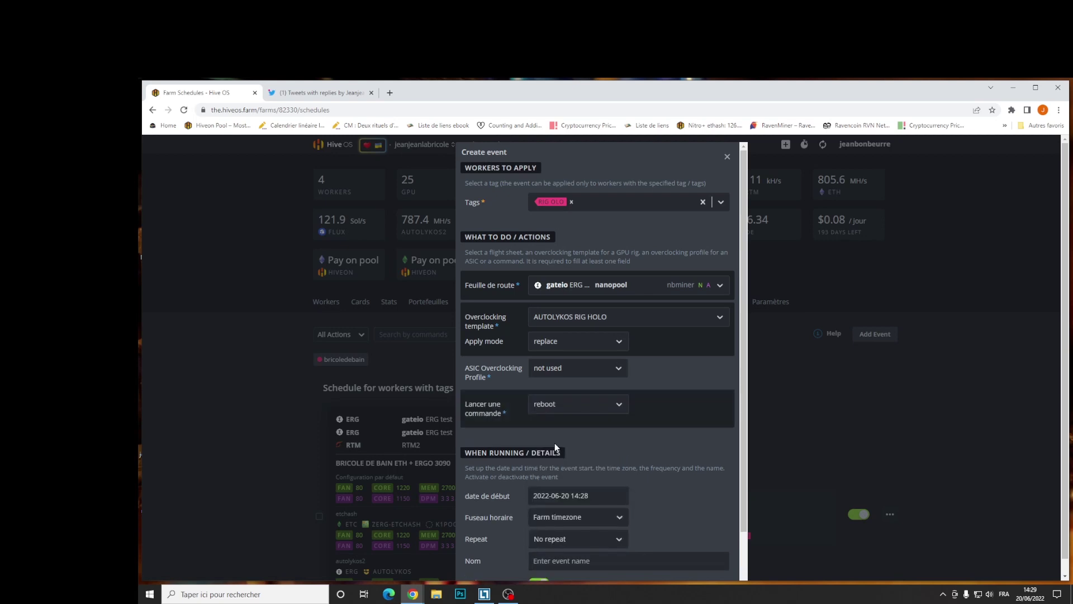
Make the event repeat daily at 14:00.
scroll(555, 442, "down", 1)
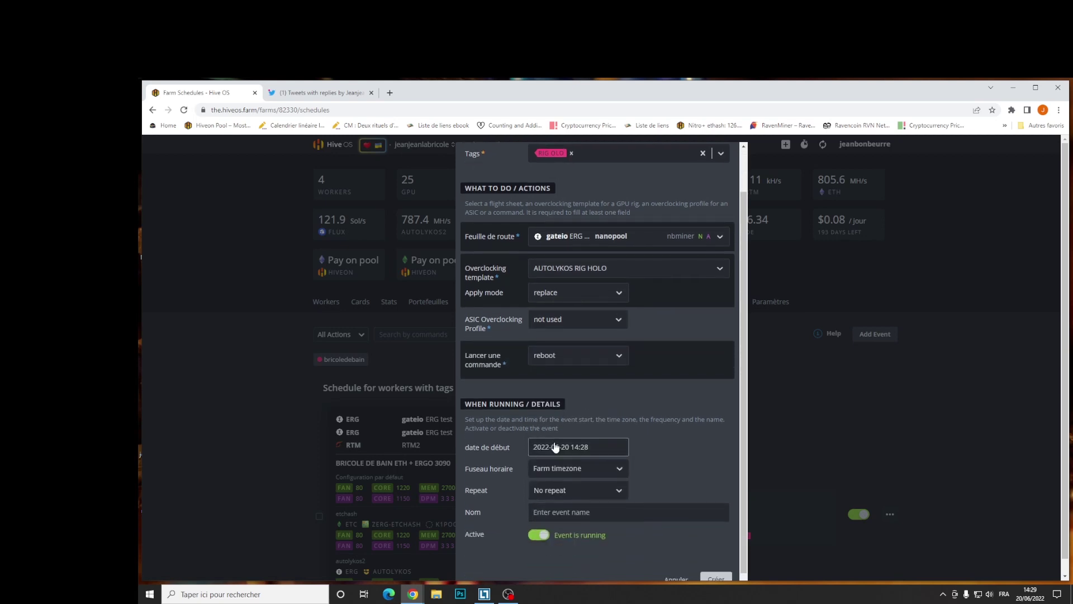
left_click(593, 481)
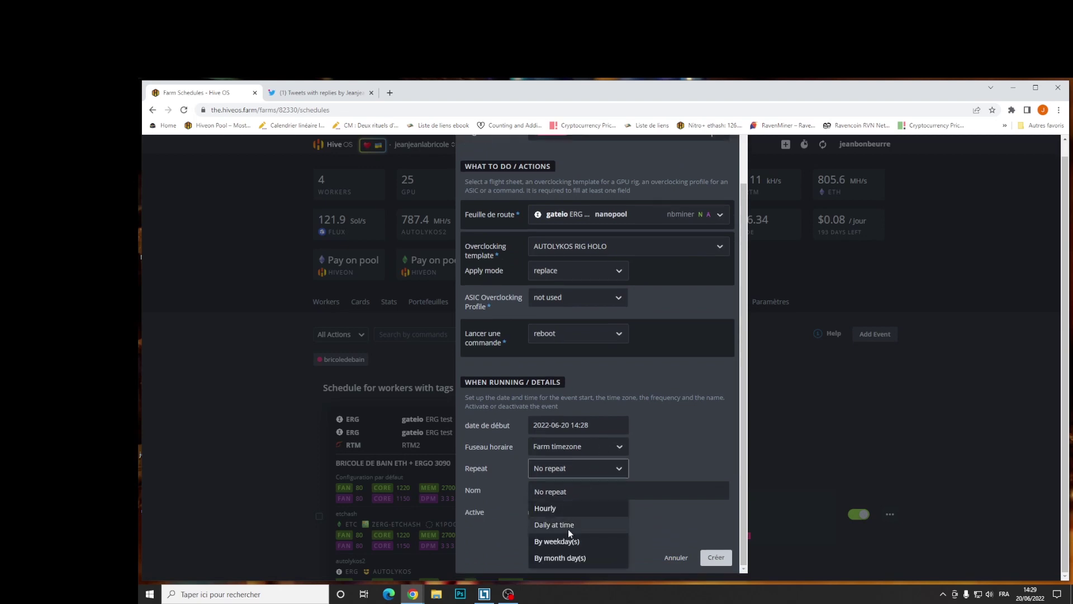
left_click(568, 526)
scroll(569, 508, "down", 1)
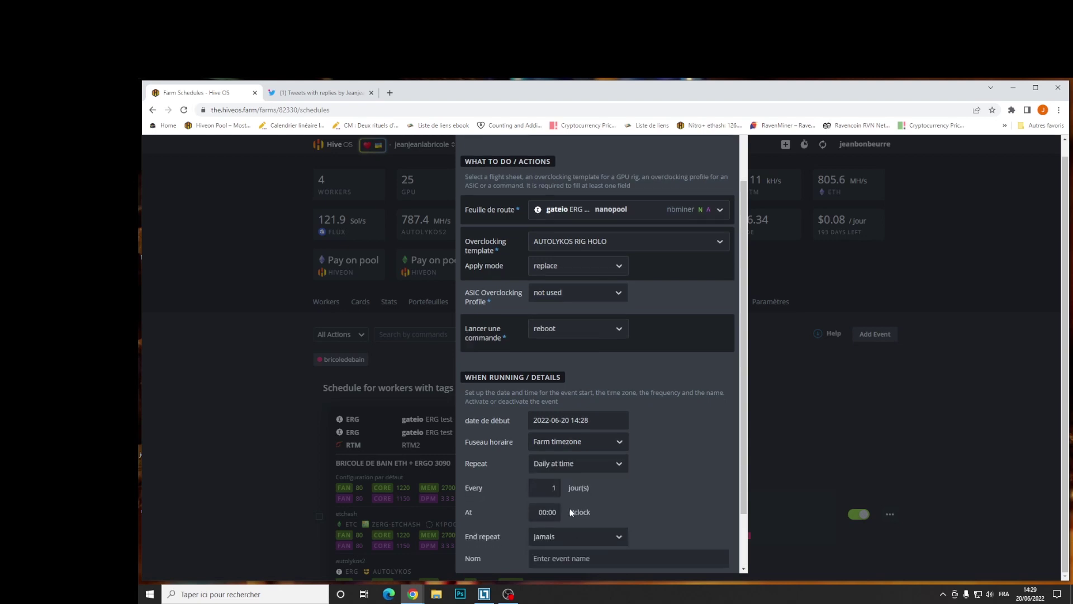
left_click(540, 443)
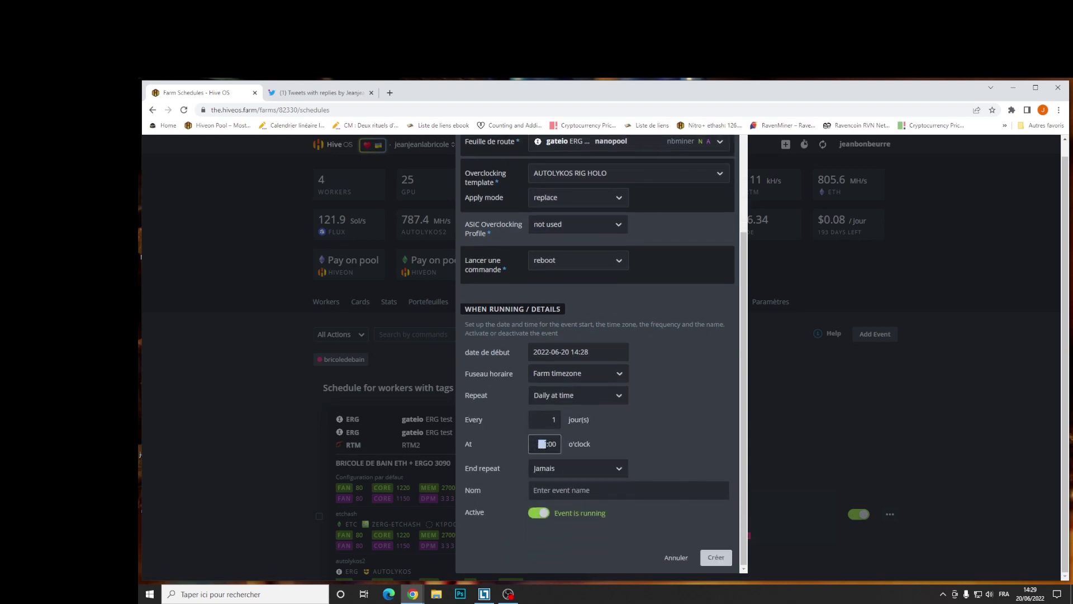
type("14")
Name the event RIG OLO ERGO and create it.
left_click(595, 490)
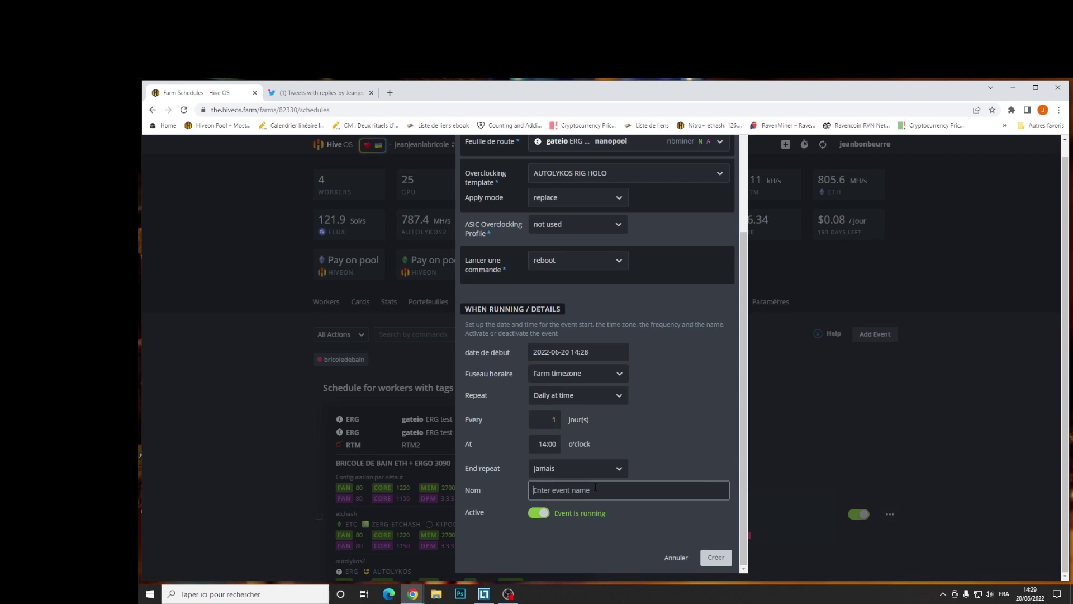
type("RIG OLO ERGO")
left_click(716, 558)
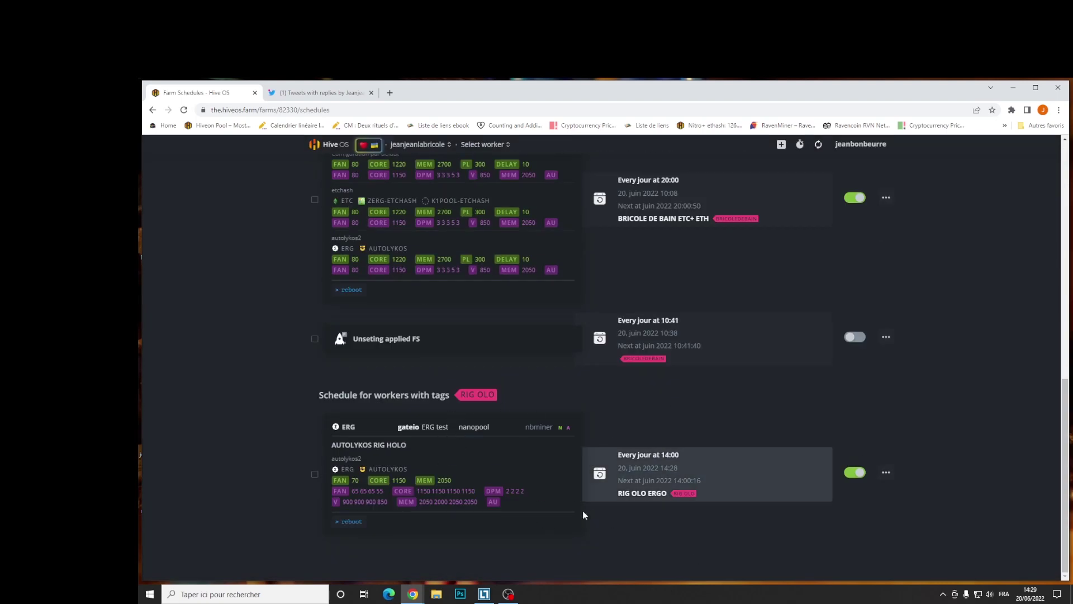
Start a second event in the farm's schedules and apply it to workers tagged RIG OLO.
scroll(599, 494, "up", 15)
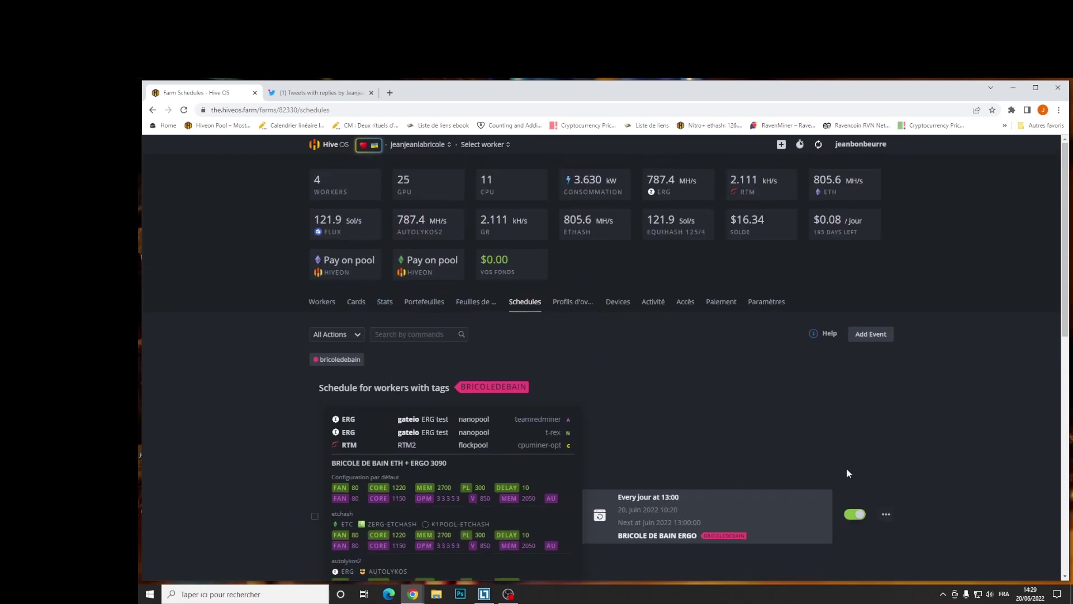
left_click(887, 335)
left_click(598, 208)
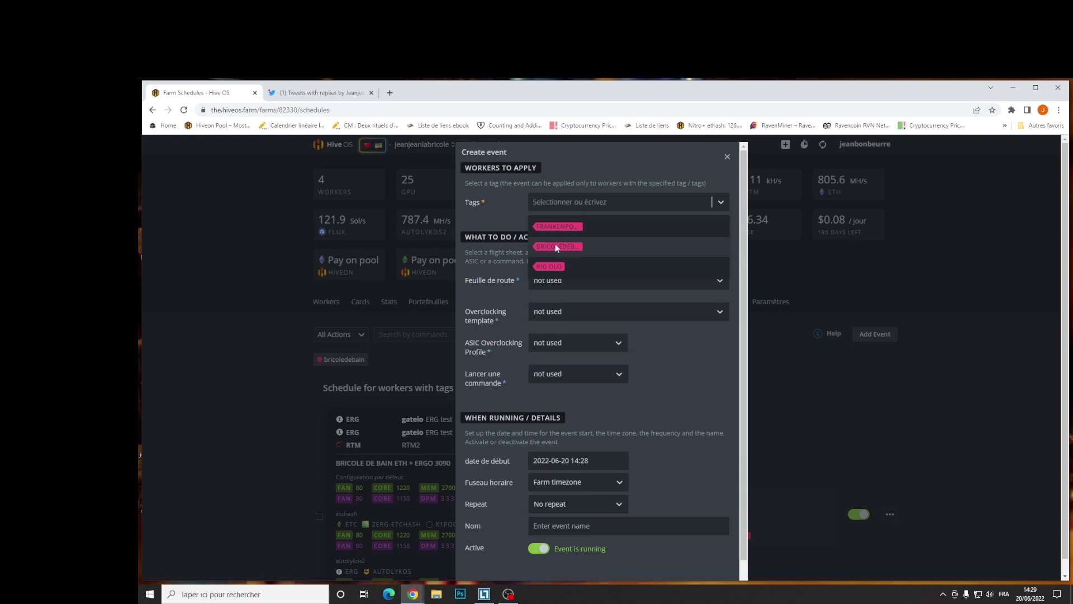
left_click(551, 263)
Set the second event's flight sheet to RIG OLO ETC BINANCE HIVEON.
left_click(554, 285)
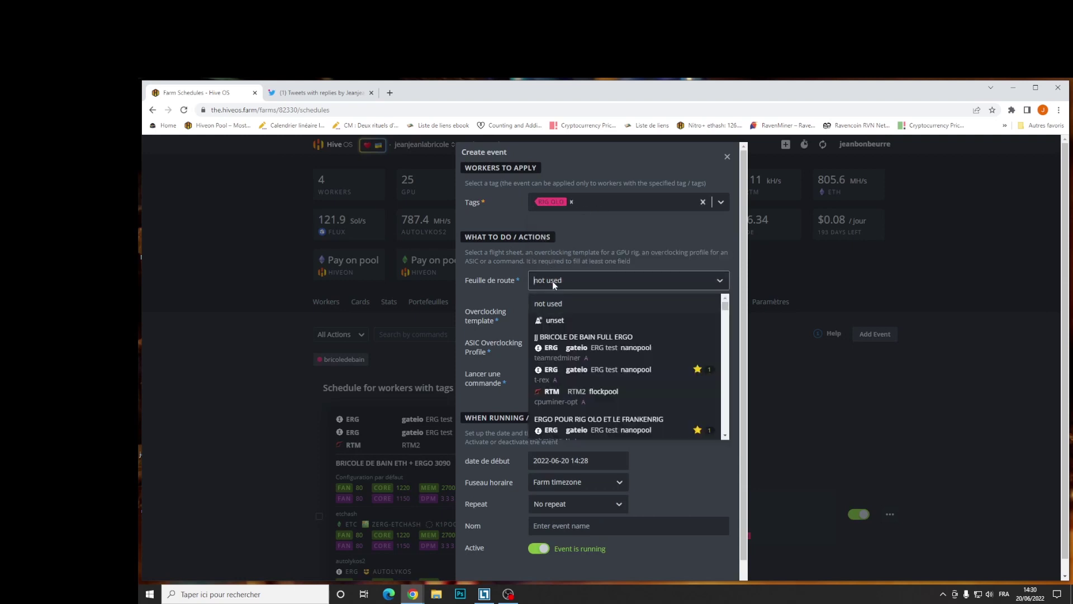
scroll(620, 361, "down", 5)
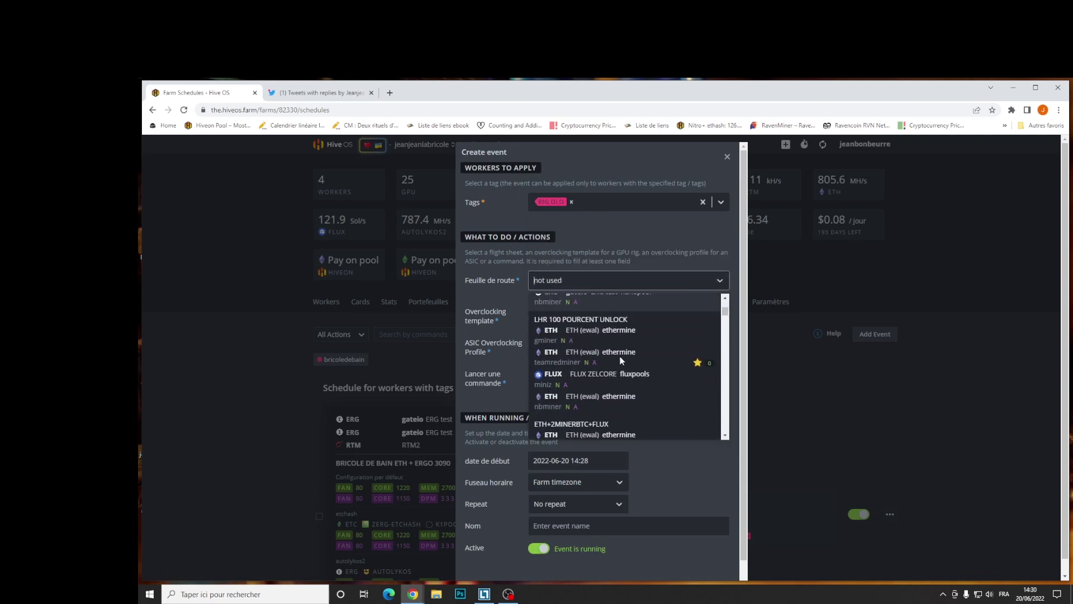
scroll(620, 360, "down", 3)
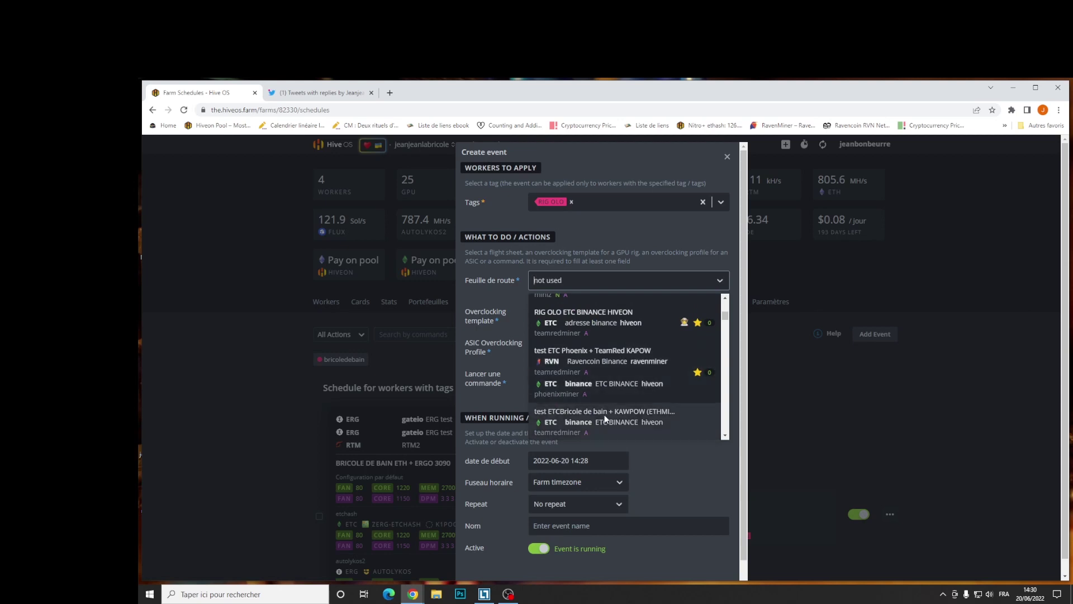
scroll(603, 391, "up", 1)
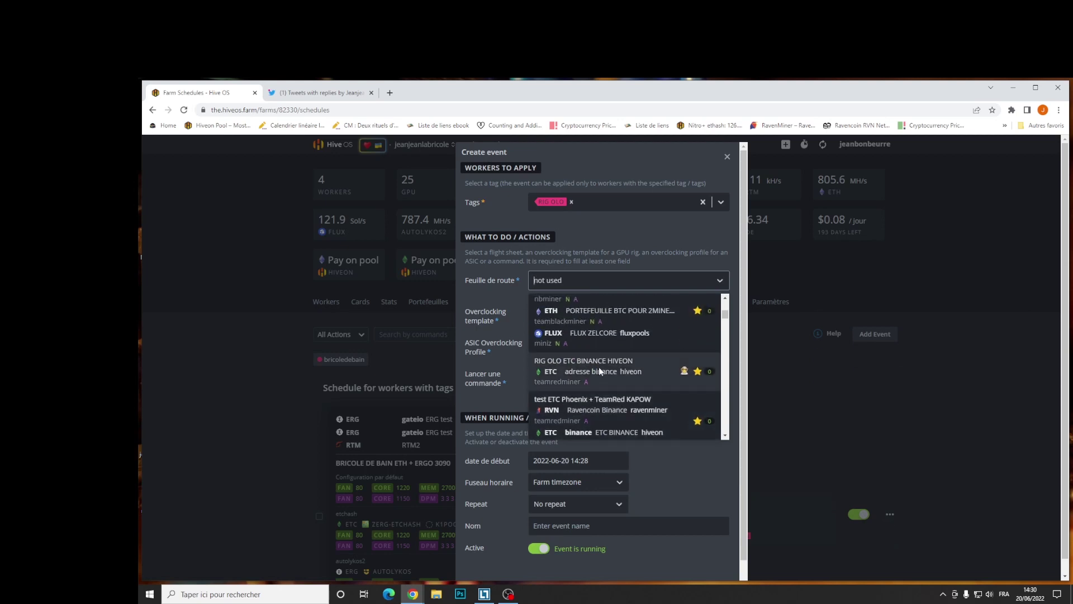
left_click(598, 367)
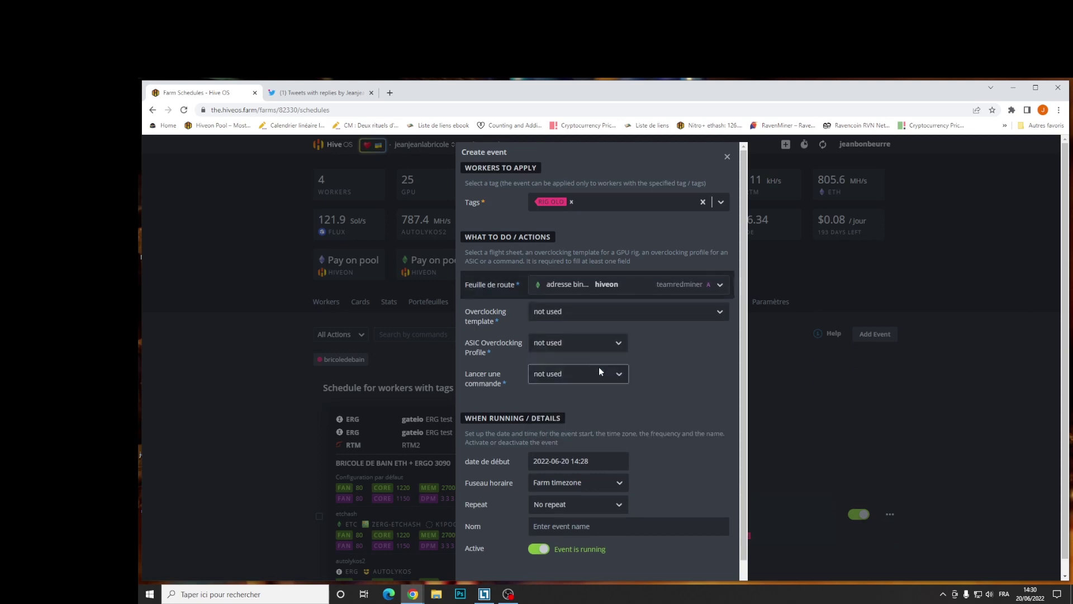
Choose ETHASH RIG HOLO as the second event's overclocking template.
left_click(597, 312)
scroll(597, 345, "down", 6)
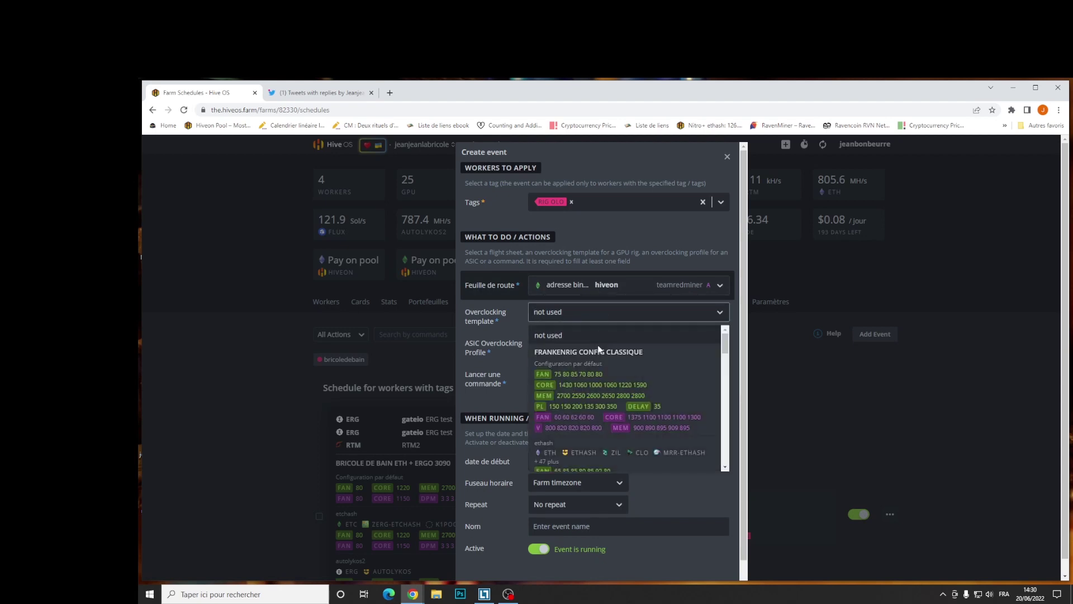
scroll(598, 345, "down", 3)
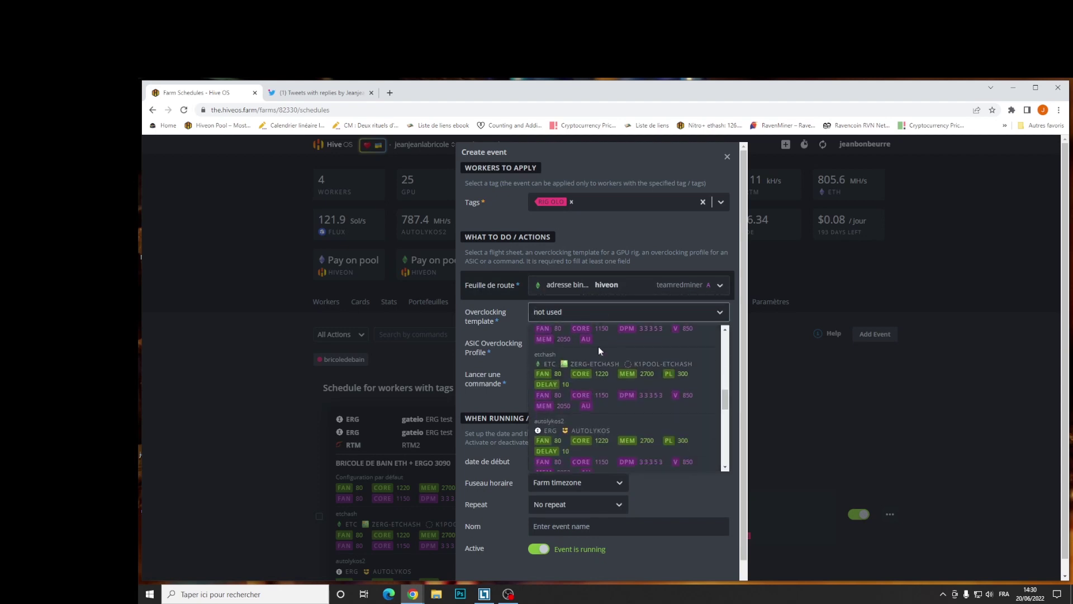
scroll(609, 374, "down", 4)
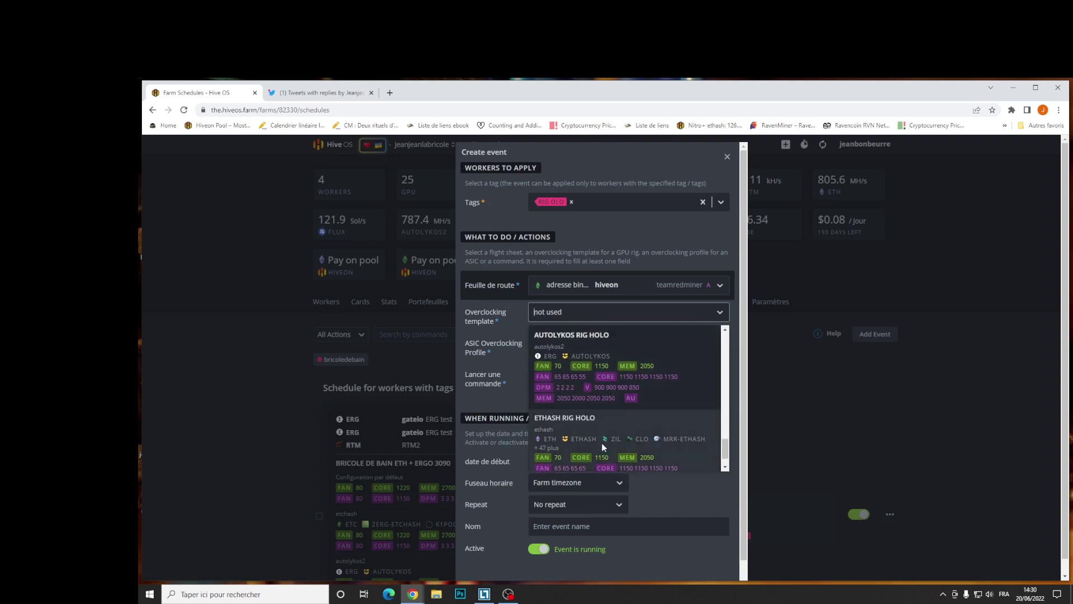
left_click(602, 442)
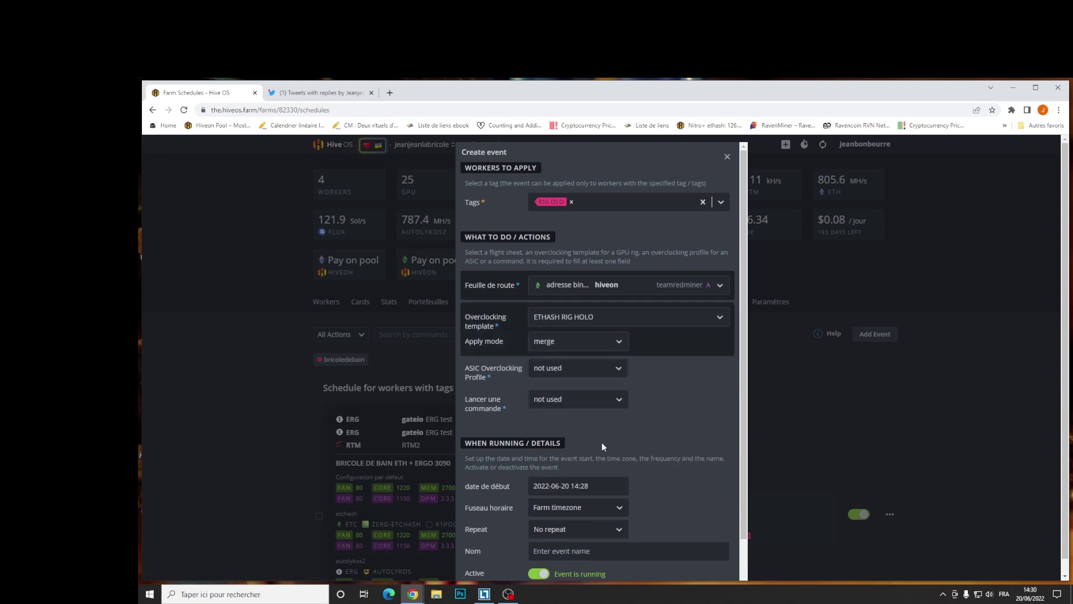
Set the ETHASH RIG HOLO template's apply mode to replace and add a reboot command to the event.
left_click(597, 348)
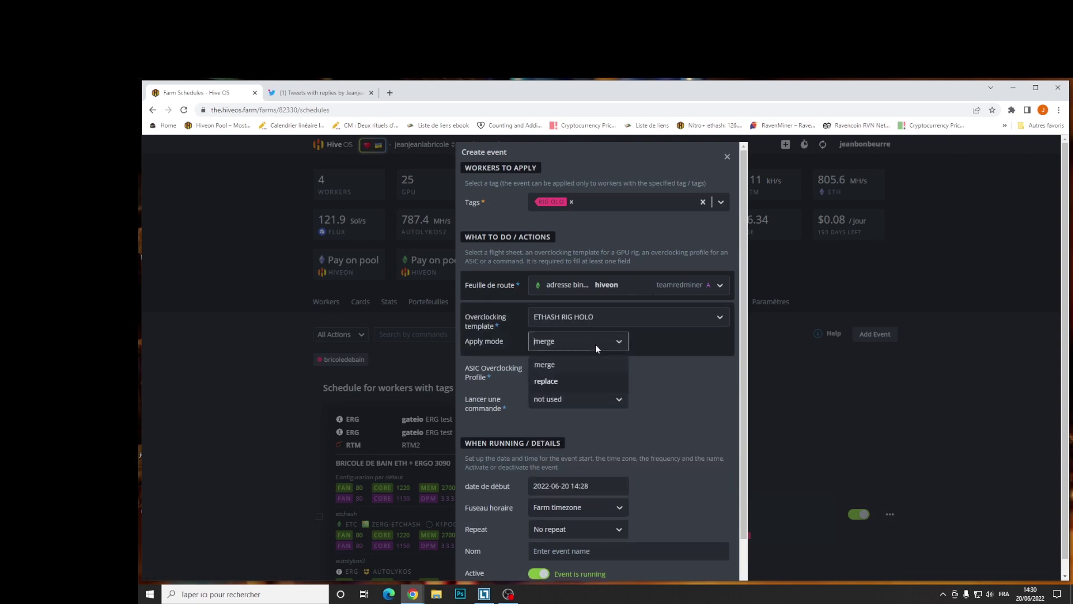
left_click(572, 384)
left_click(577, 399)
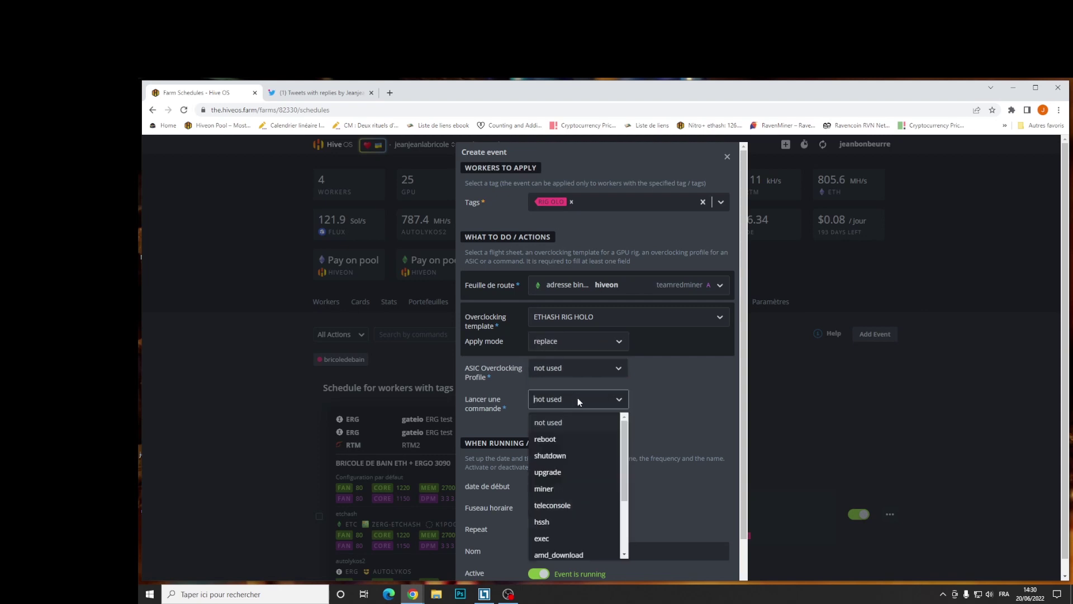
left_click(565, 438)
Make the second event repeat daily at 20:00.
scroll(565, 438, "down", 1)
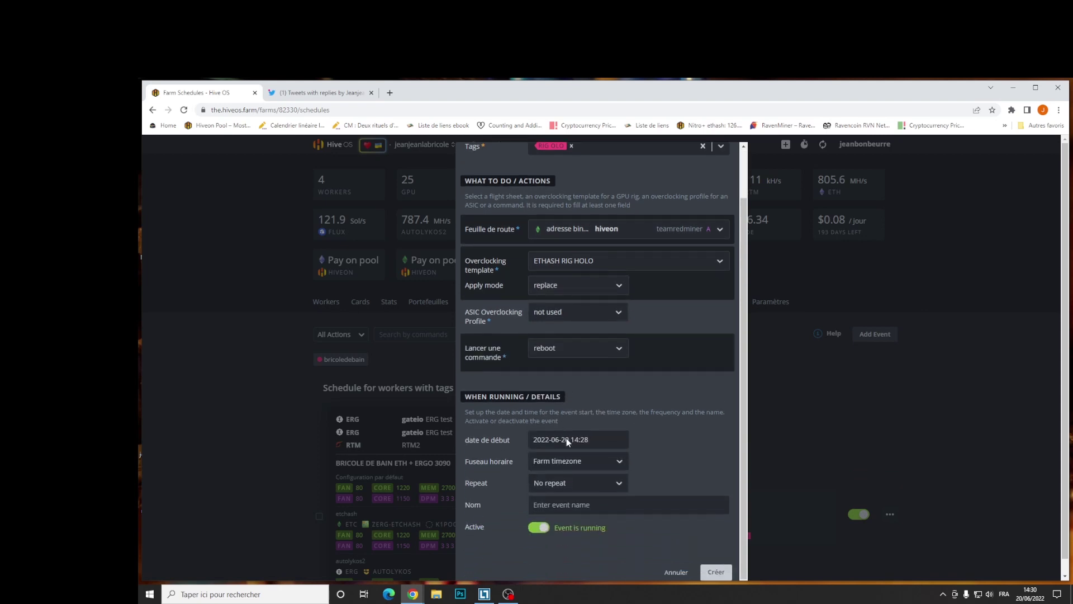
left_click(603, 482)
left_click(567, 524)
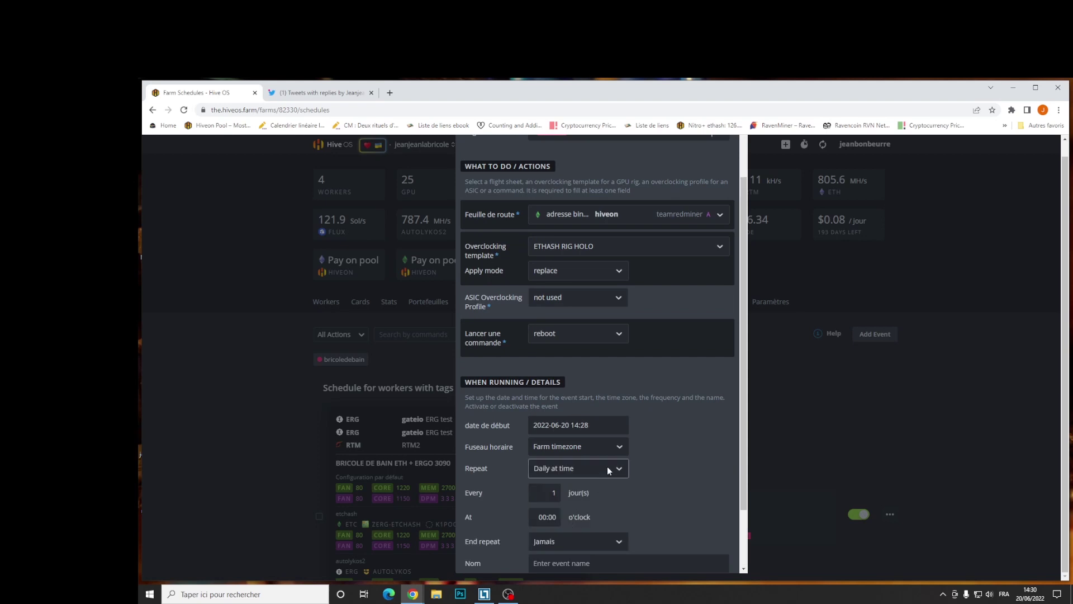
scroll(607, 466, "down", 1)
left_click(542, 444)
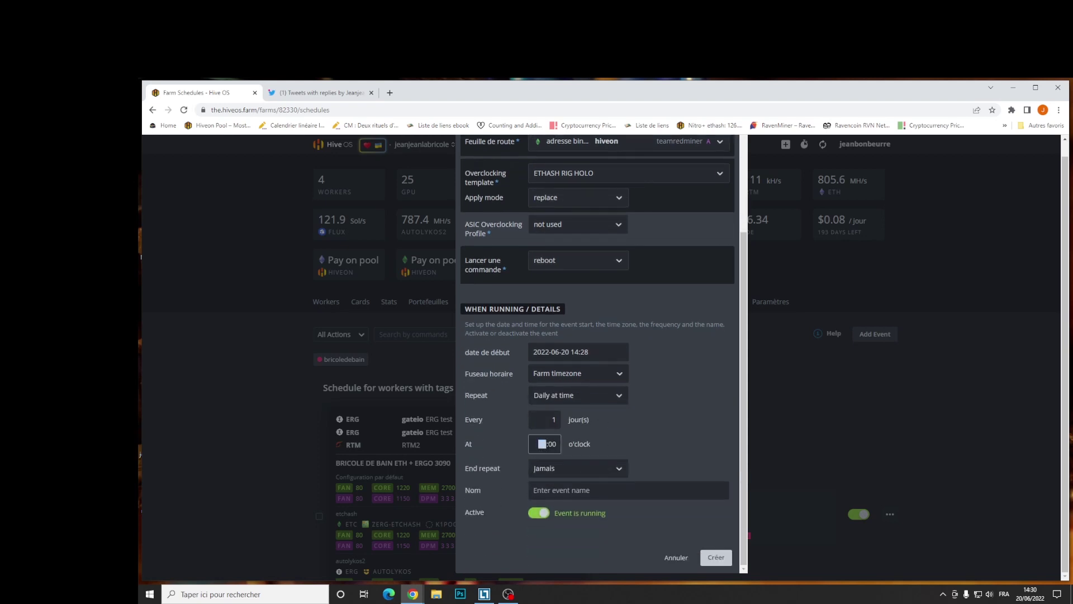
type("20")
Name the second event RIG OLO ETC and create it.
left_click(615, 492)
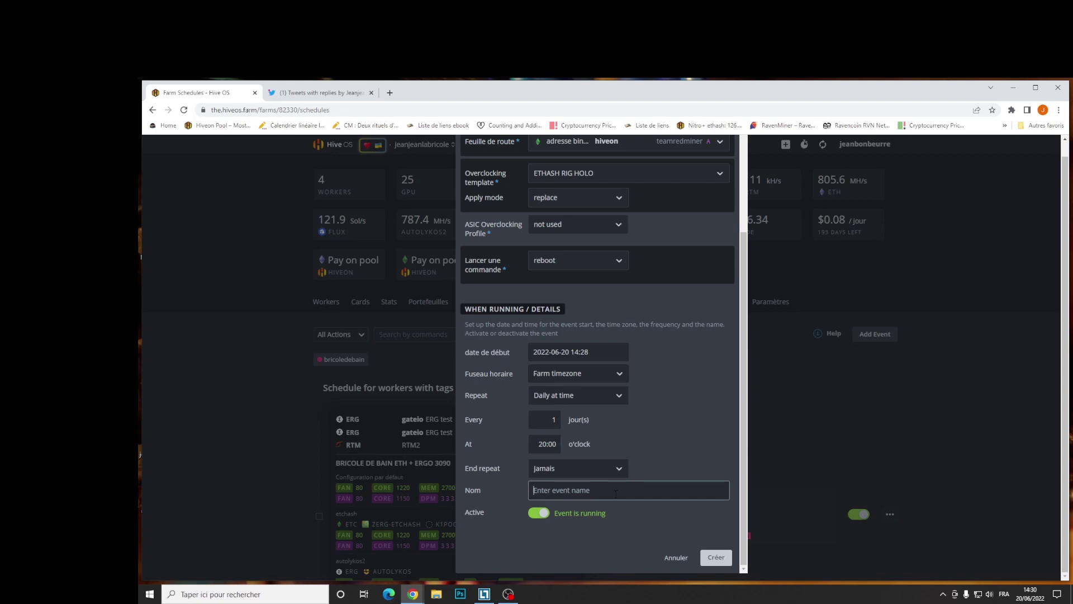
type("RIG OLO ETC")
left_click(715, 558)
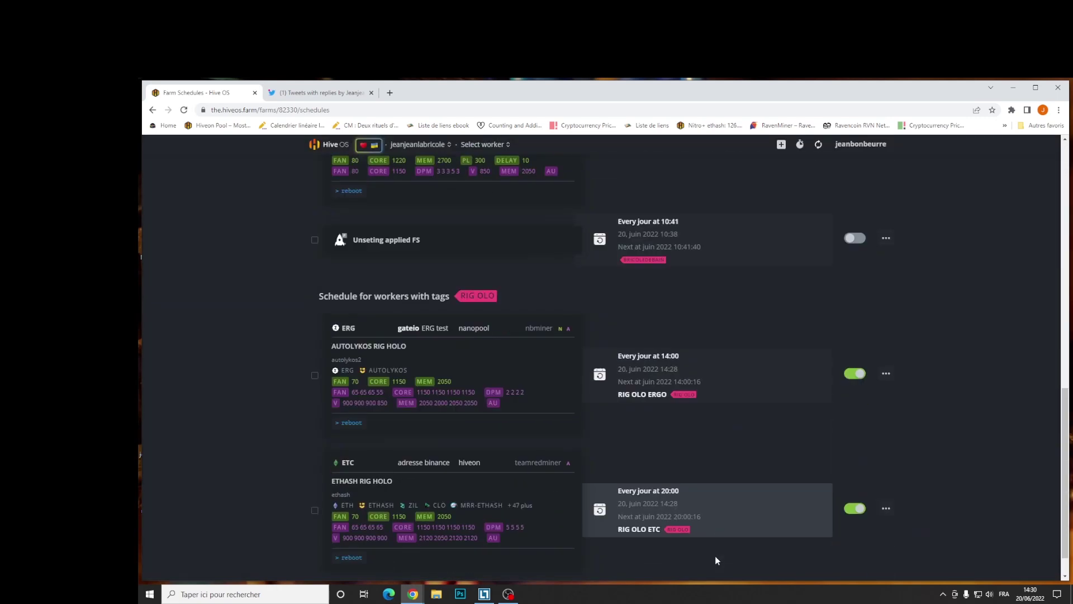
Filter the schedules by the RIG OLO tag and review the settings of both scheduled events.
scroll(717, 560, "down", 1)
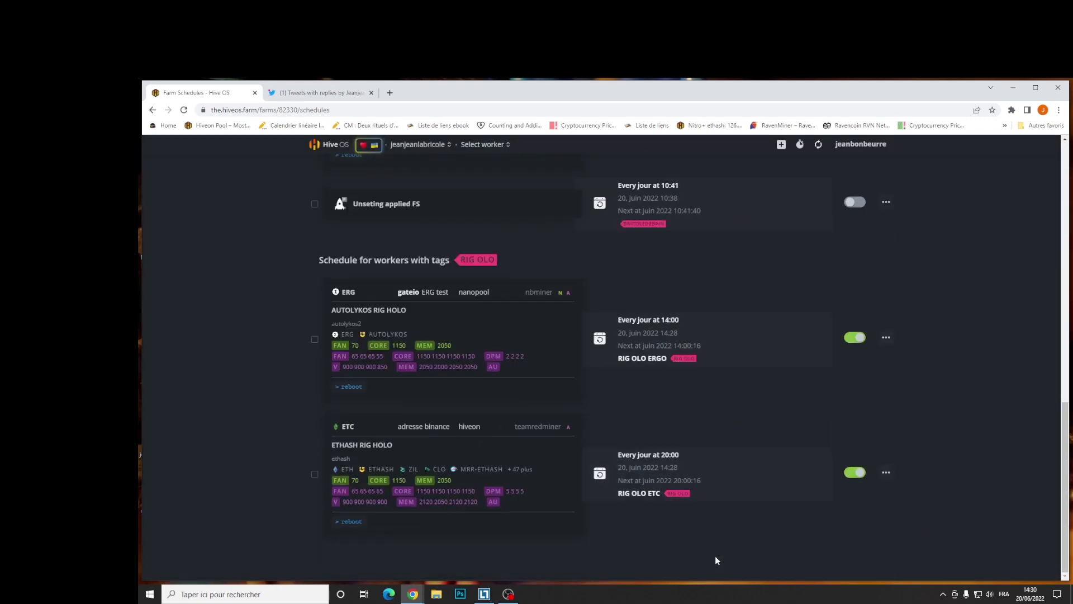
scroll(716, 556, "up", 15)
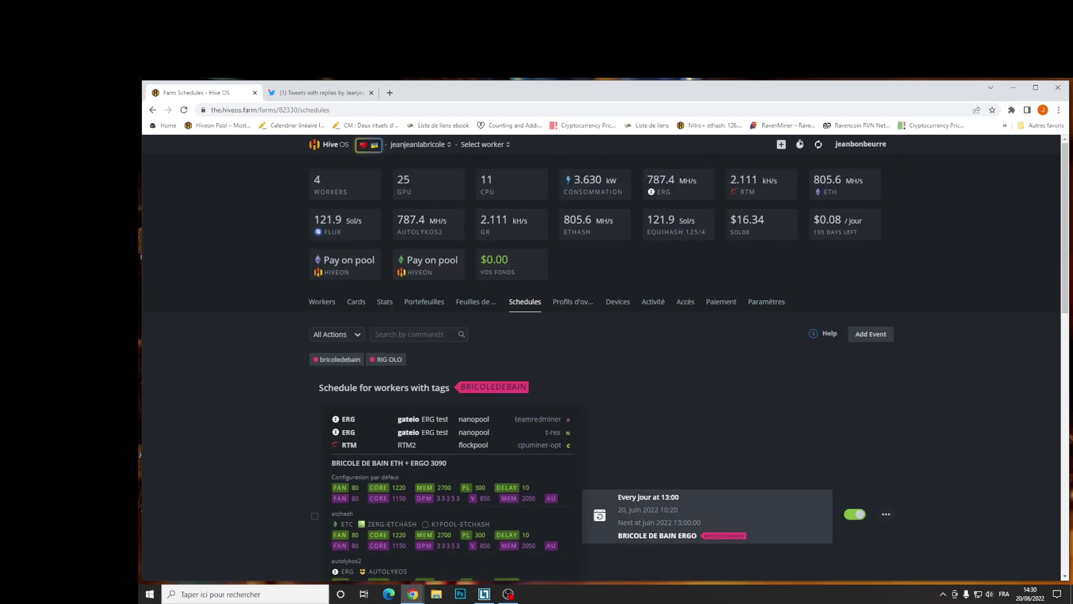
left_click(392, 362)
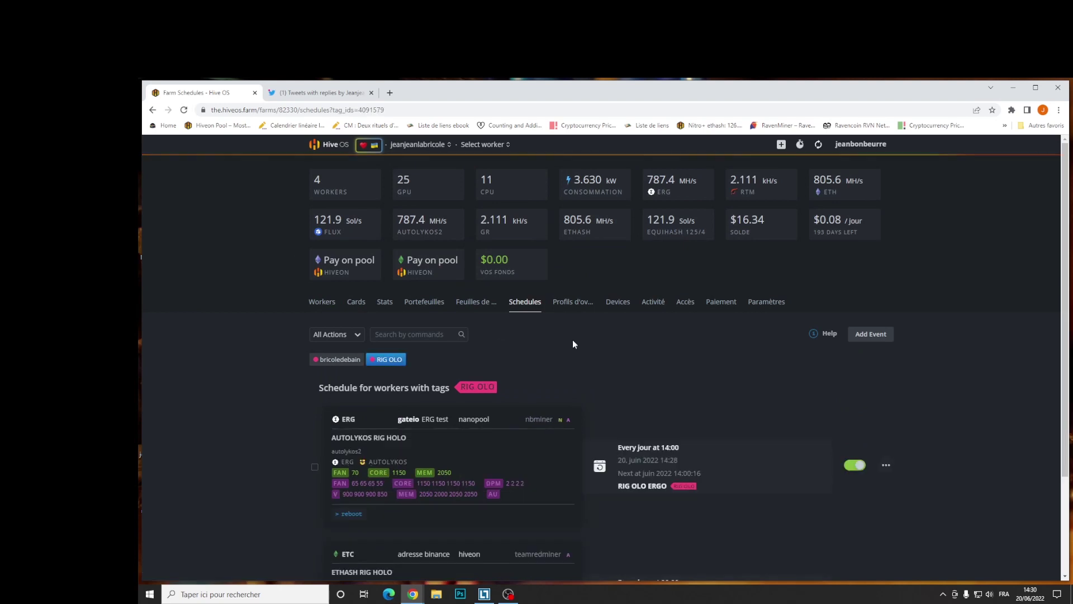
scroll(556, 394, "down", 3)
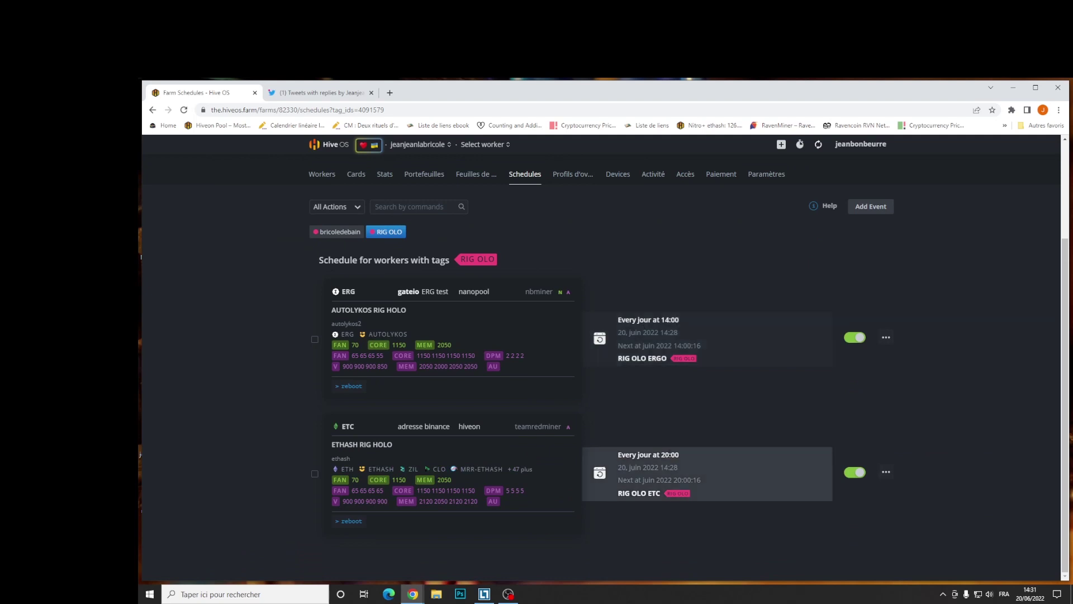
scroll(672, 460, "up", 3)
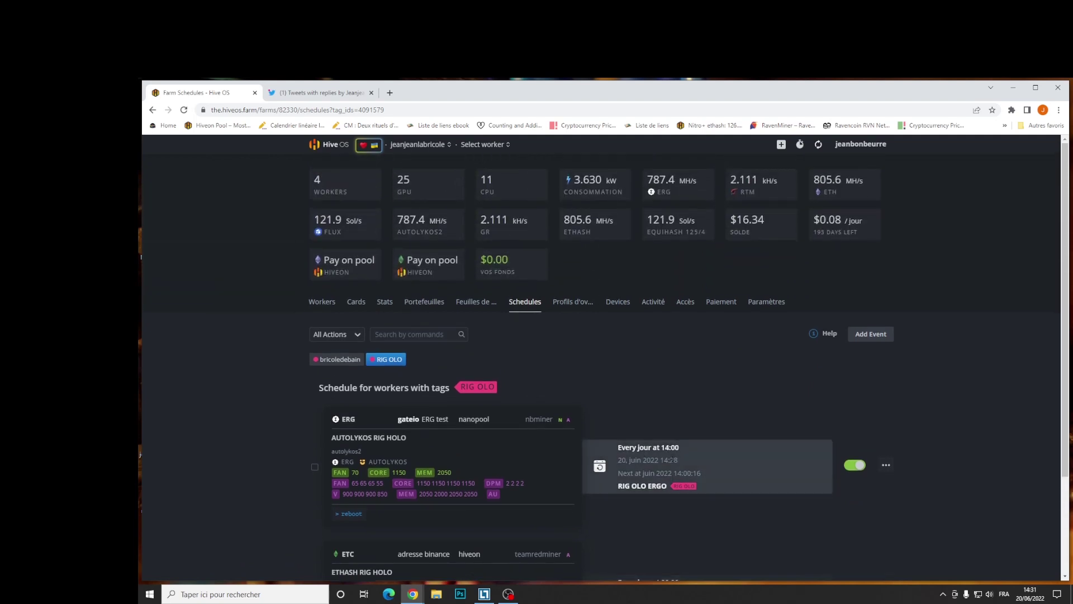
Open the Rig Olo worker's overview from the farm's list of workers.
left_click(330, 303)
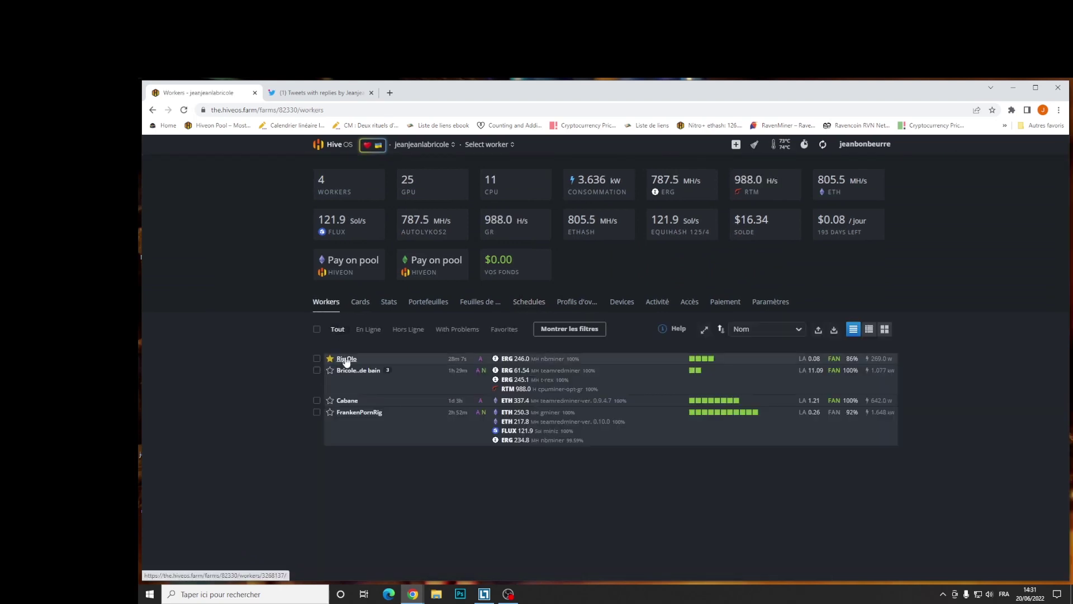
left_click(345, 359)
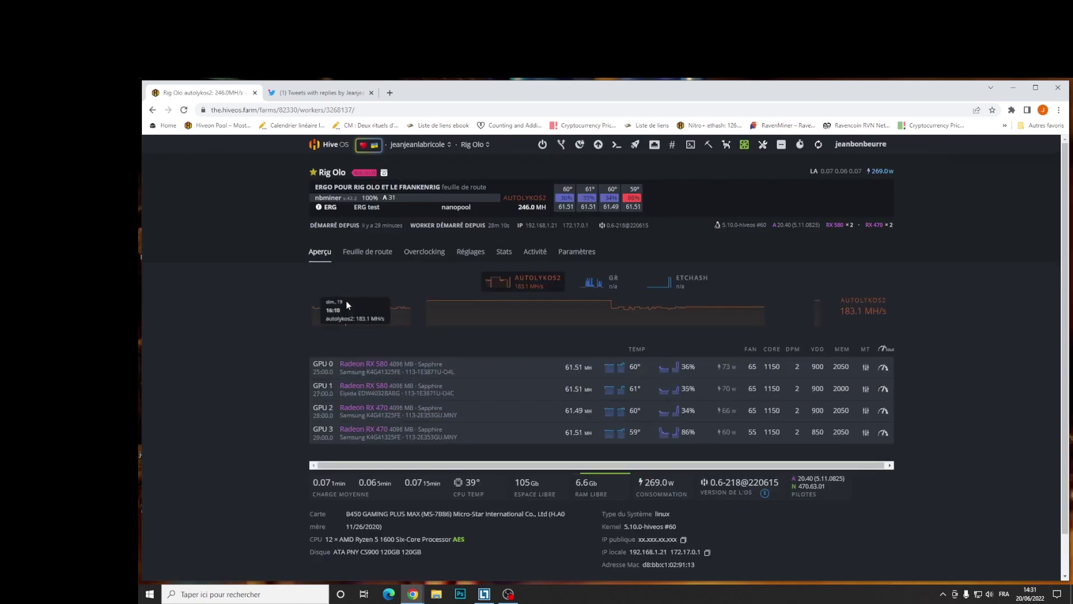
Open the schedules for the Rig Olo worker's tag and deactivate the RIG OLO ERGO event.
left_click(384, 173)
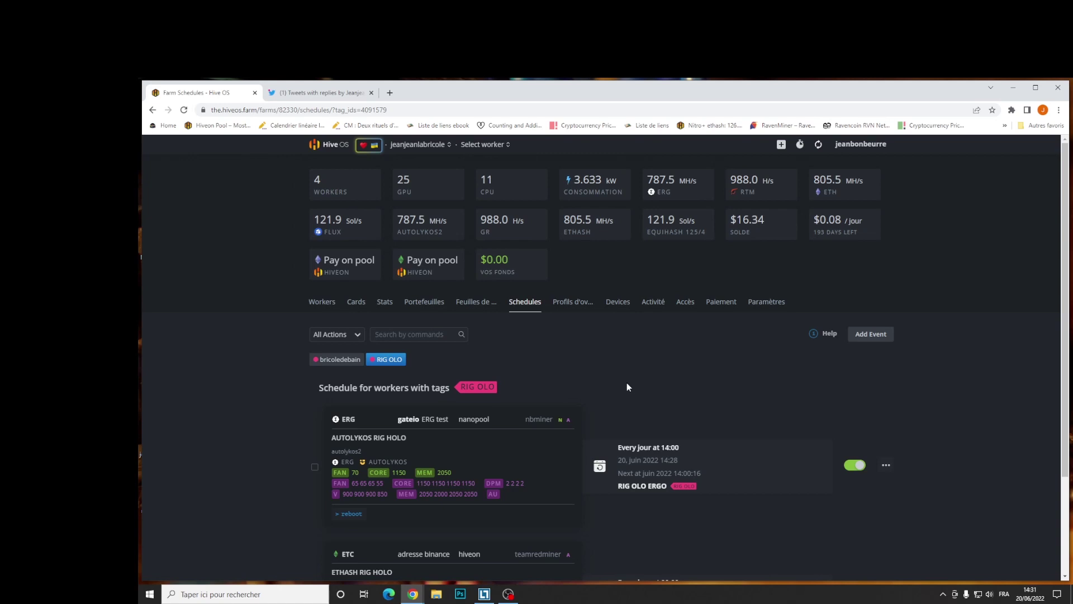
scroll(585, 356, "down", 1)
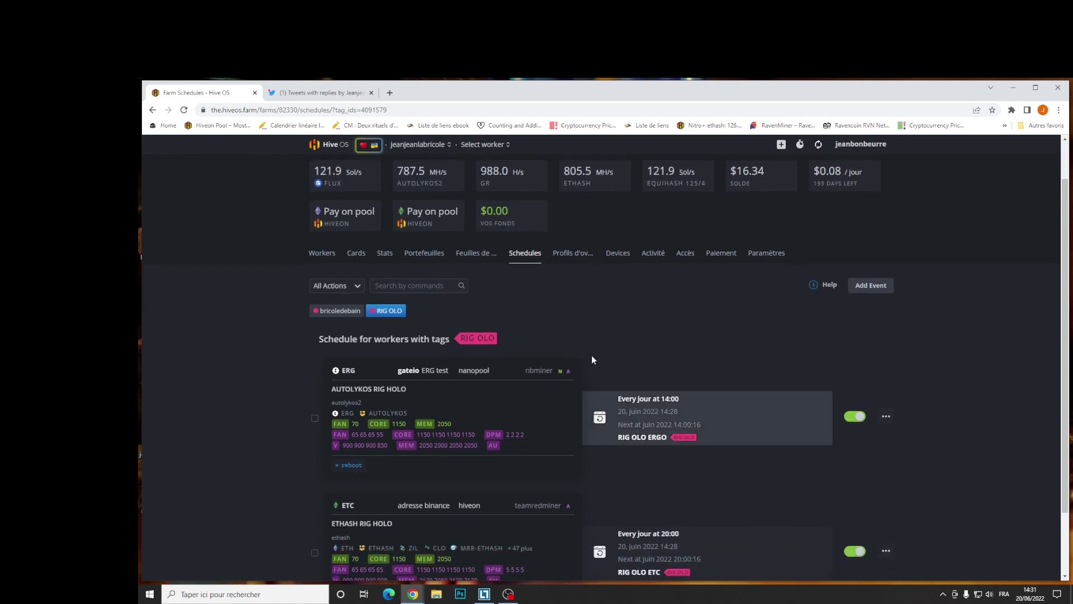
left_click(852, 420)
scroll(842, 423, "down", 1)
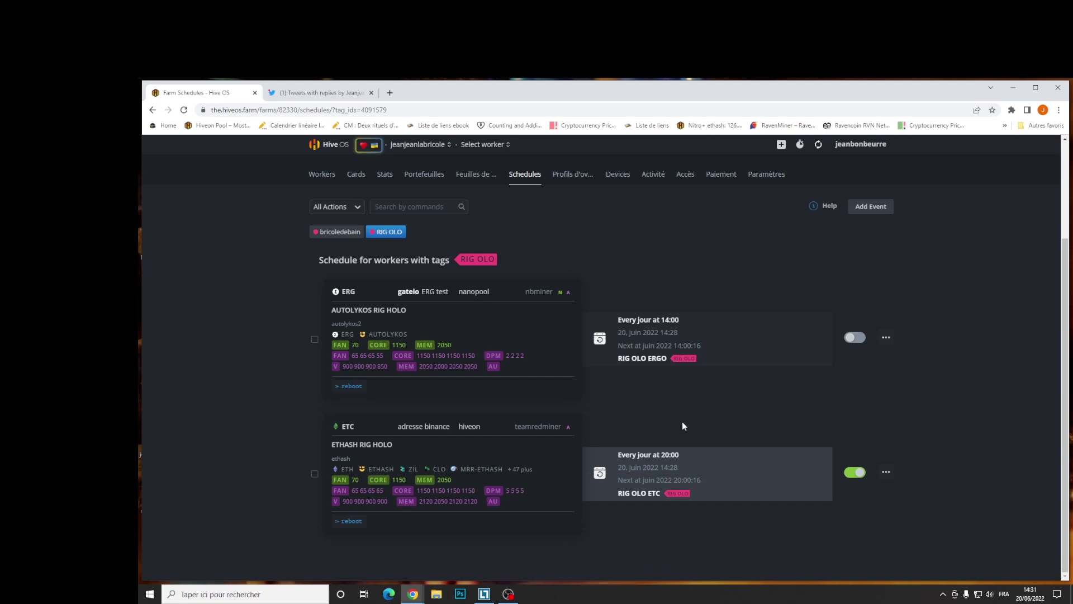
Start a new scheduled event for the RIG OLO tag with its flight sheet action set to unset.
left_click(876, 208)
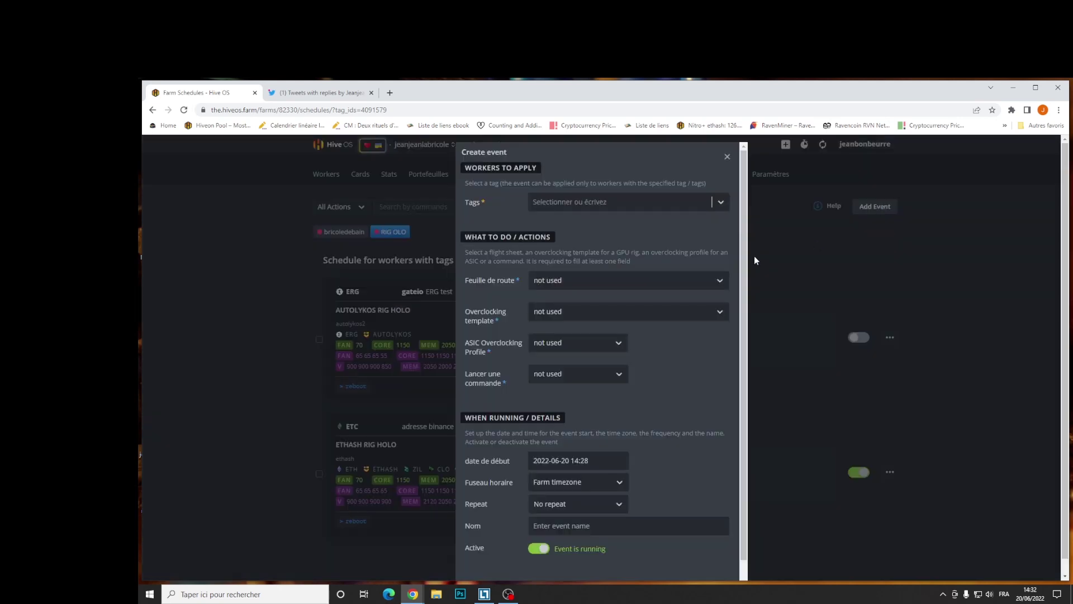
left_click(549, 213)
left_click(549, 270)
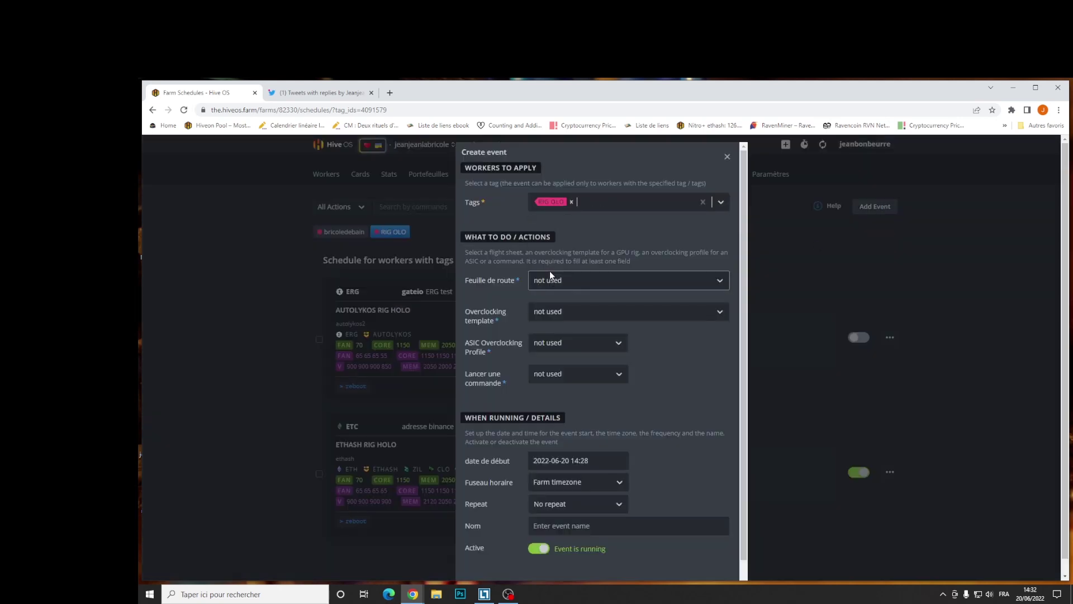
left_click(561, 280)
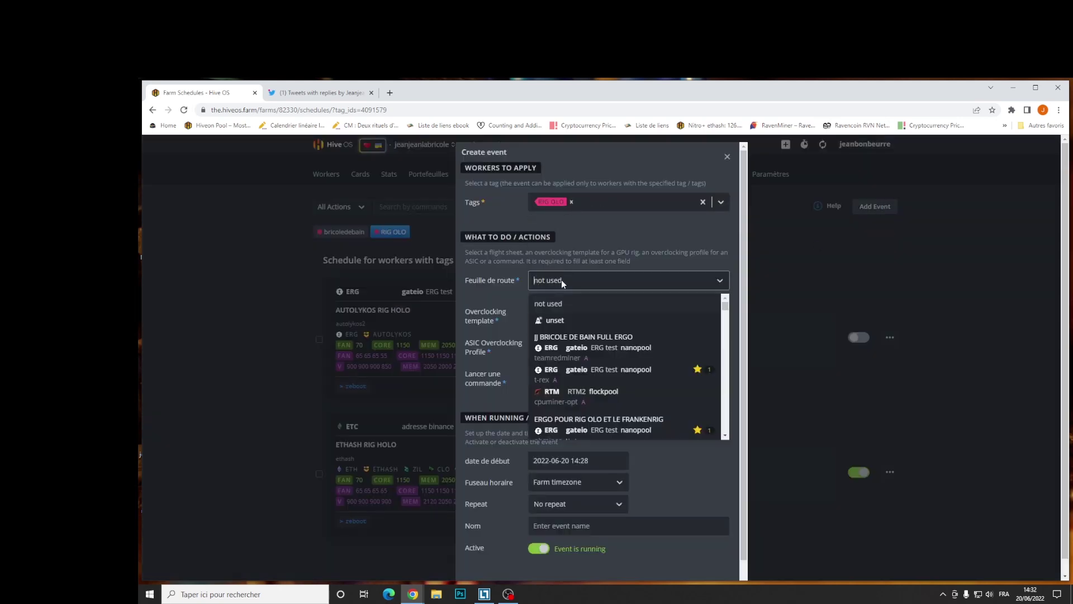
left_click(560, 321)
scroll(561, 330, "down", 1)
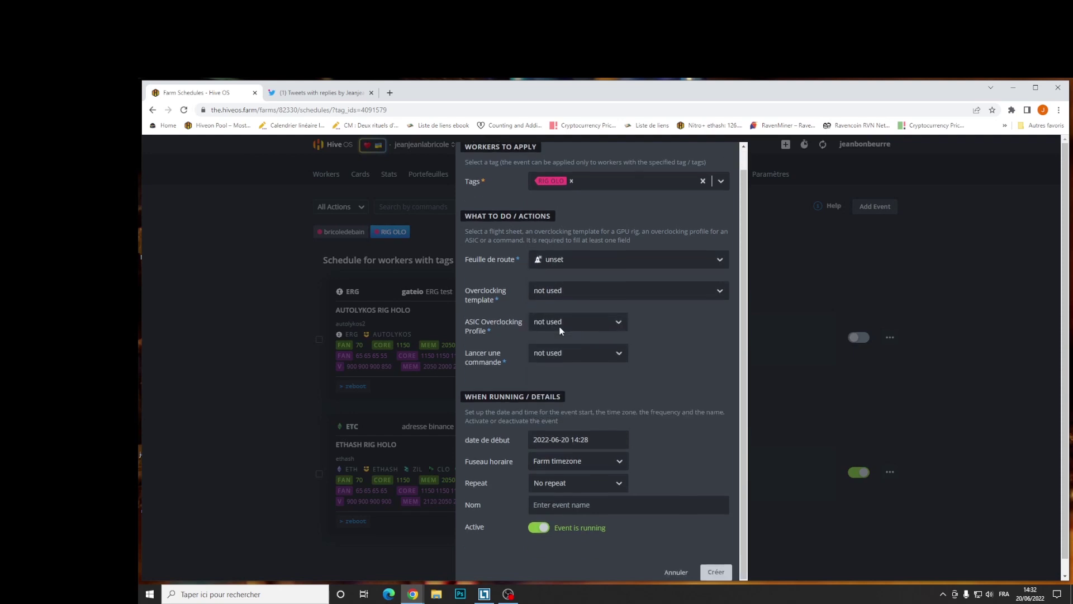
Make the flight sheet unset event repeat daily at 14:00 and create it.
left_click(592, 479)
scroll(585, 491, "down", 1)
left_click(569, 525)
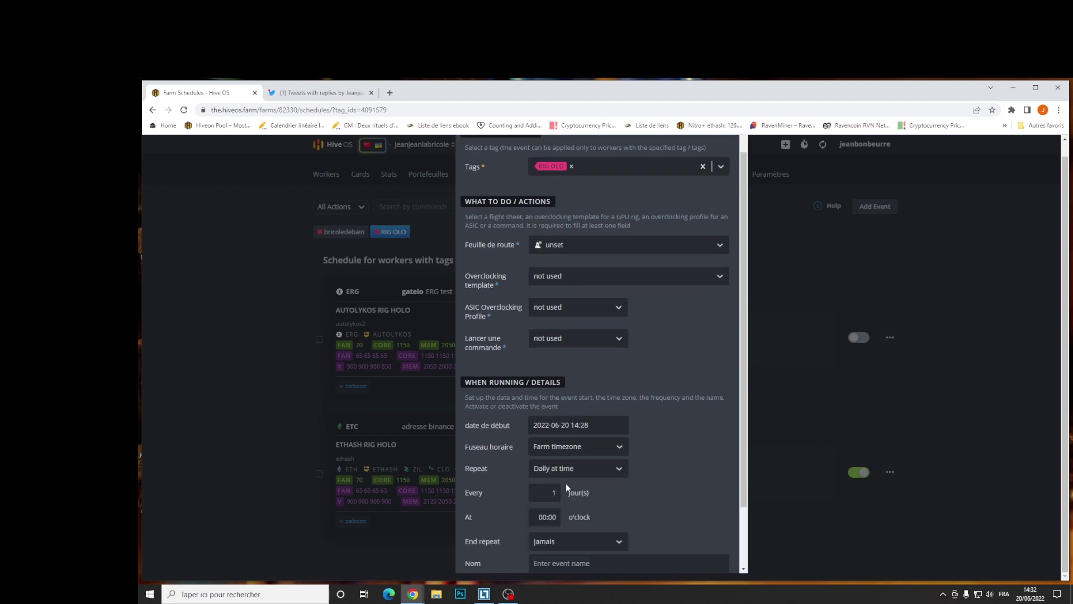
scroll(527, 445, "down", 2)
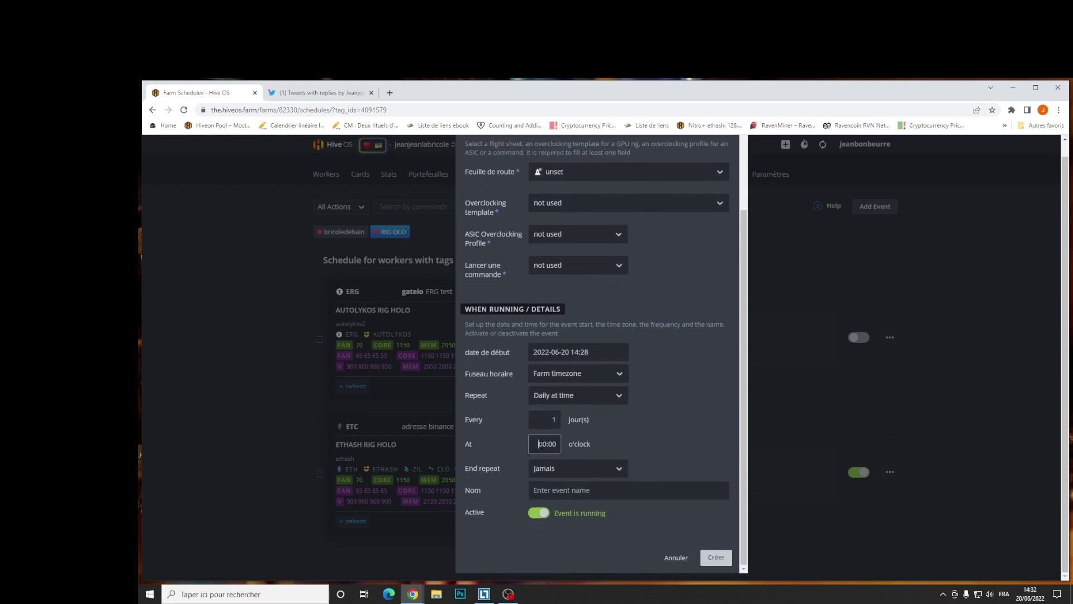
left_click(538, 444)
type("14")
left_click(716, 557)
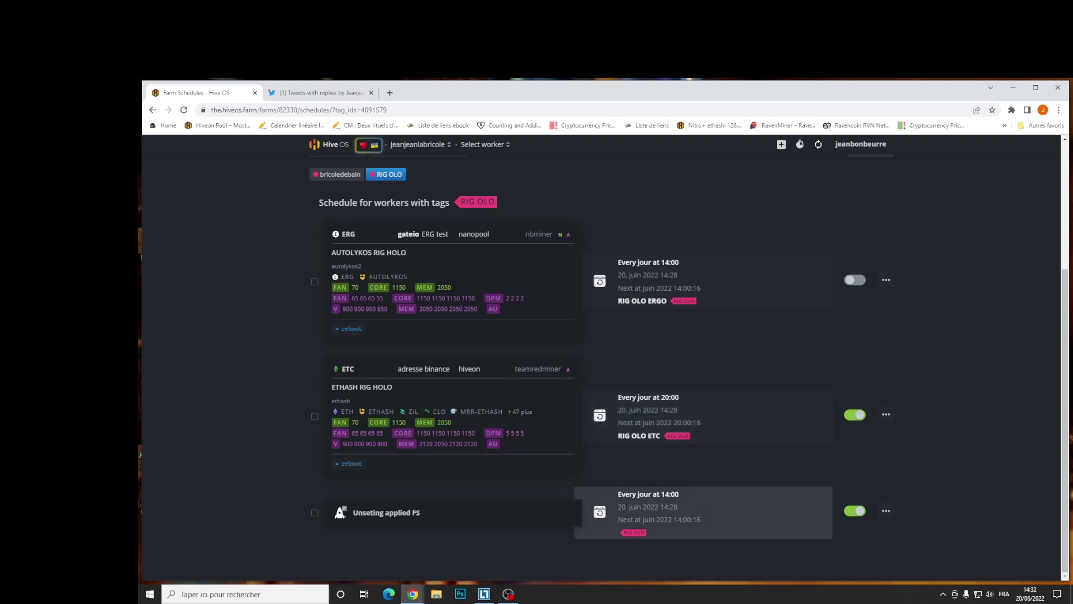
Open the Rig Olo worker from the farm's worker list and view the scheduled events for its tag.
scroll(626, 506, "up", 3)
scroll(626, 506, "down", 3)
scroll(626, 506, "up", 4)
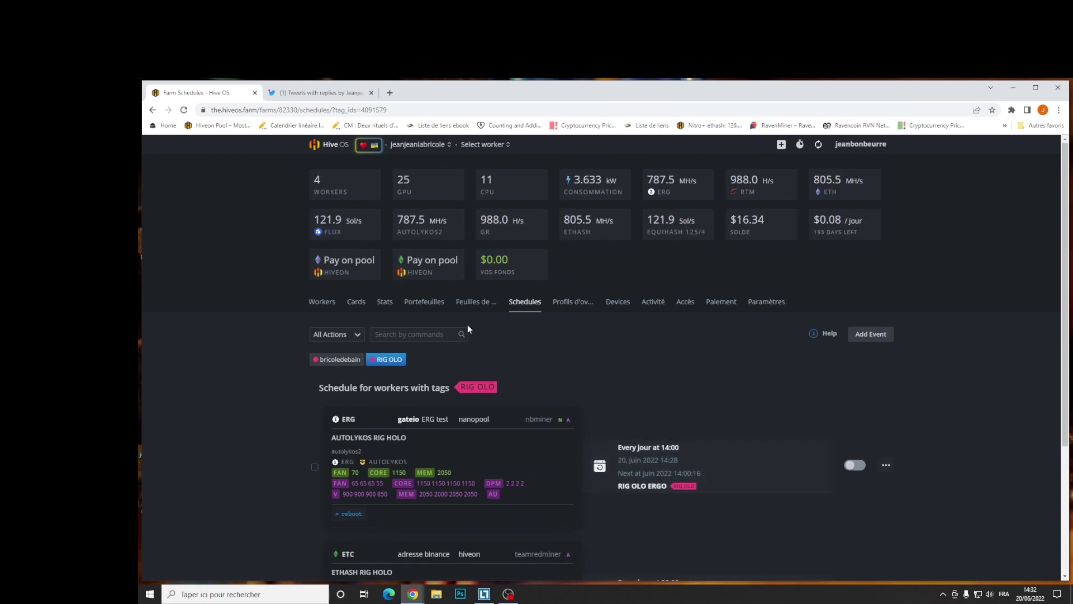
left_click(323, 304)
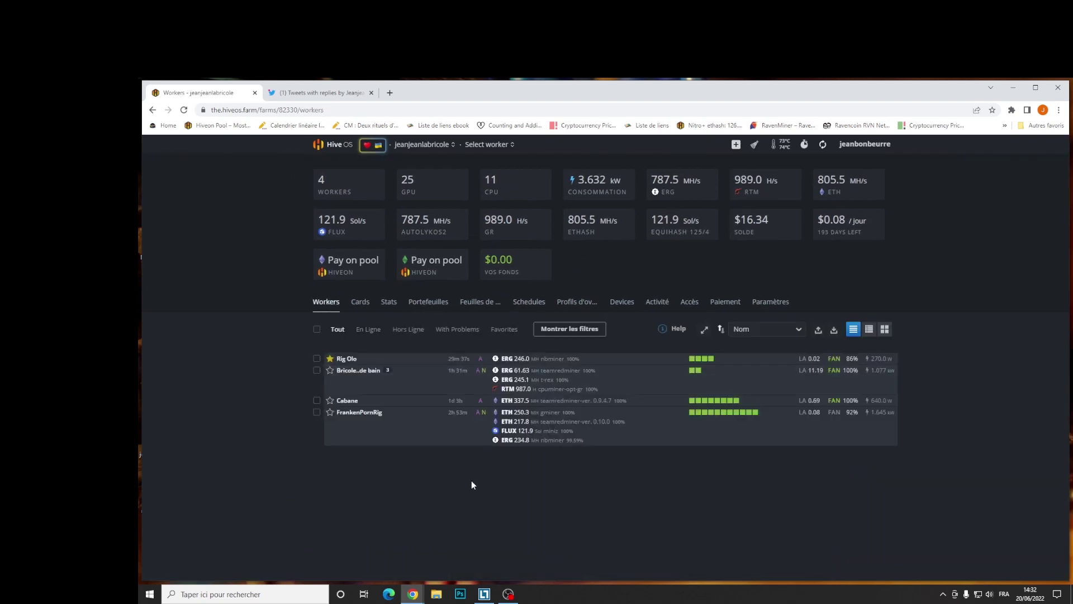
left_click(345, 359)
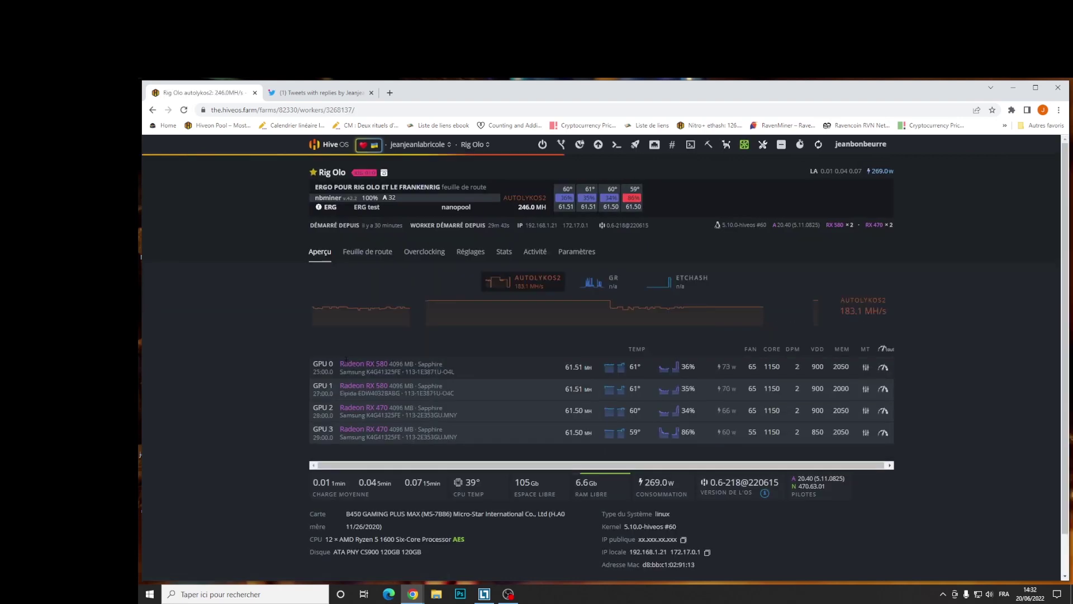
left_click(383, 173)
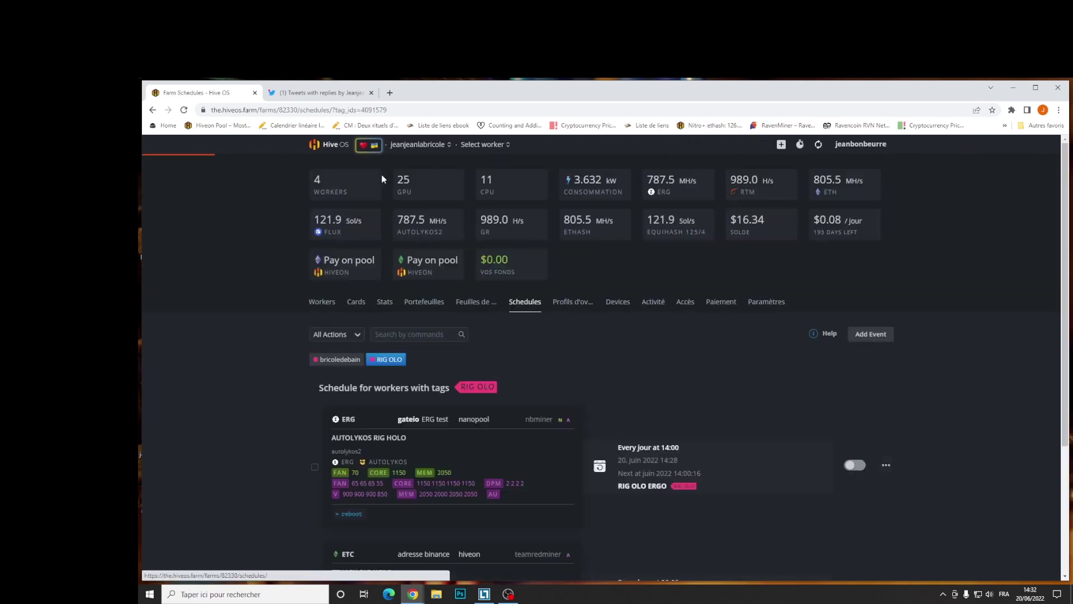
scroll(709, 367, "down", 3)
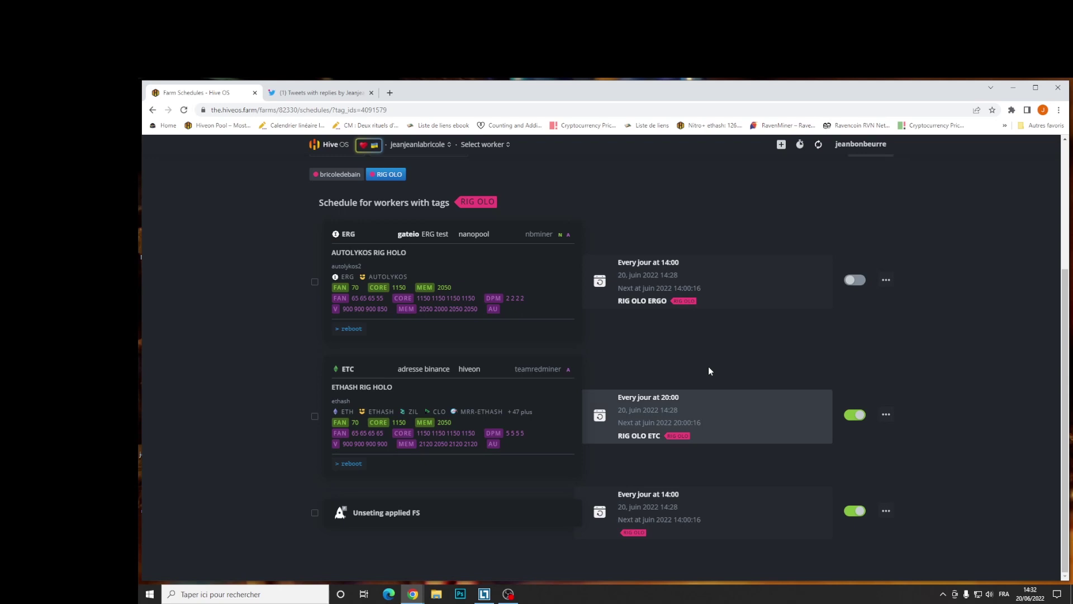
Deactivate the event that unsets the flight sheet, and switch the RIG OLO ERGO event on and back off.
left_click(852, 513)
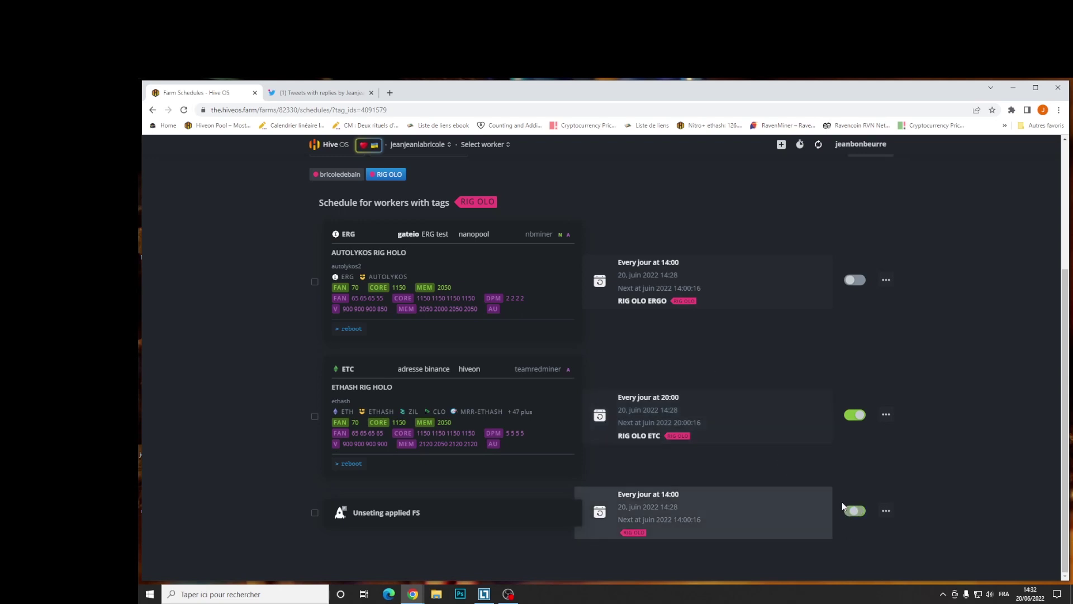
left_click(855, 280)
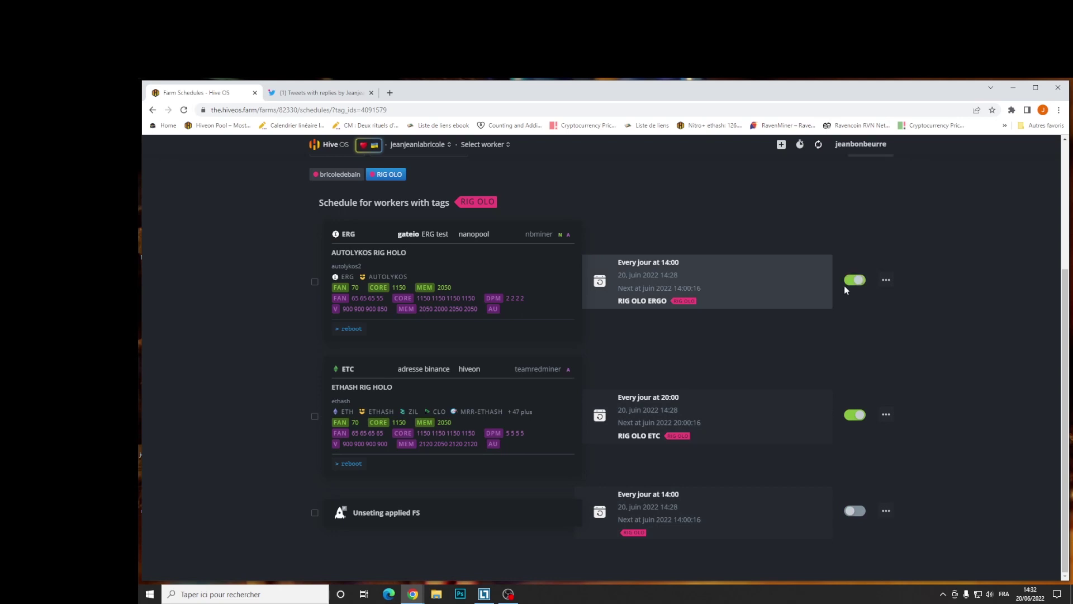
left_click(846, 283)
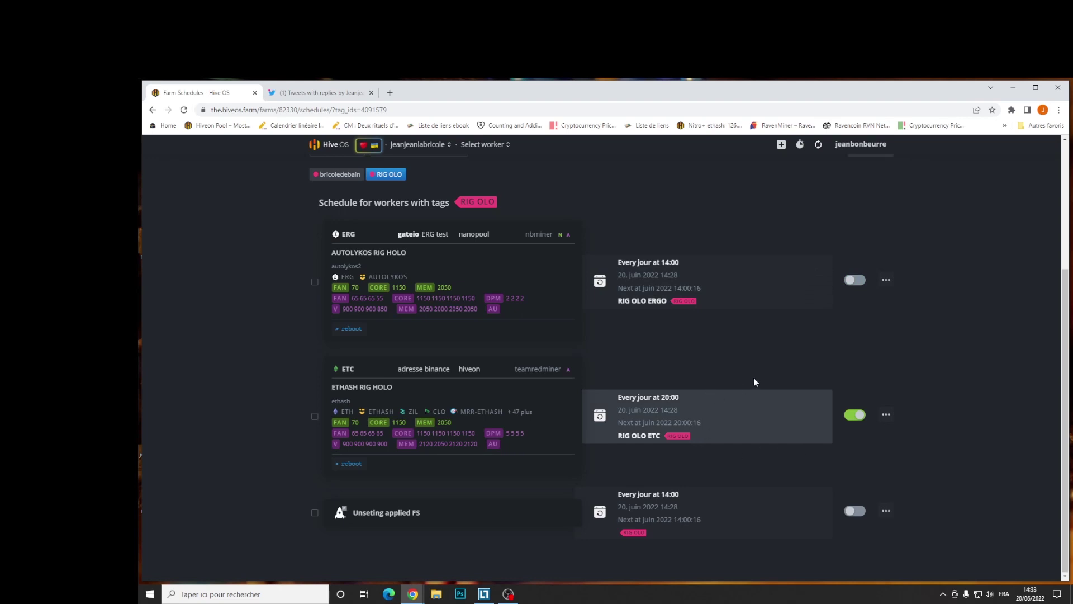
Review the RIG OLO events, visit the farm's worker list, and return to the schedules to examine their settings.
scroll(754, 378, "up", 2)
scroll(753, 378, "down", 1)
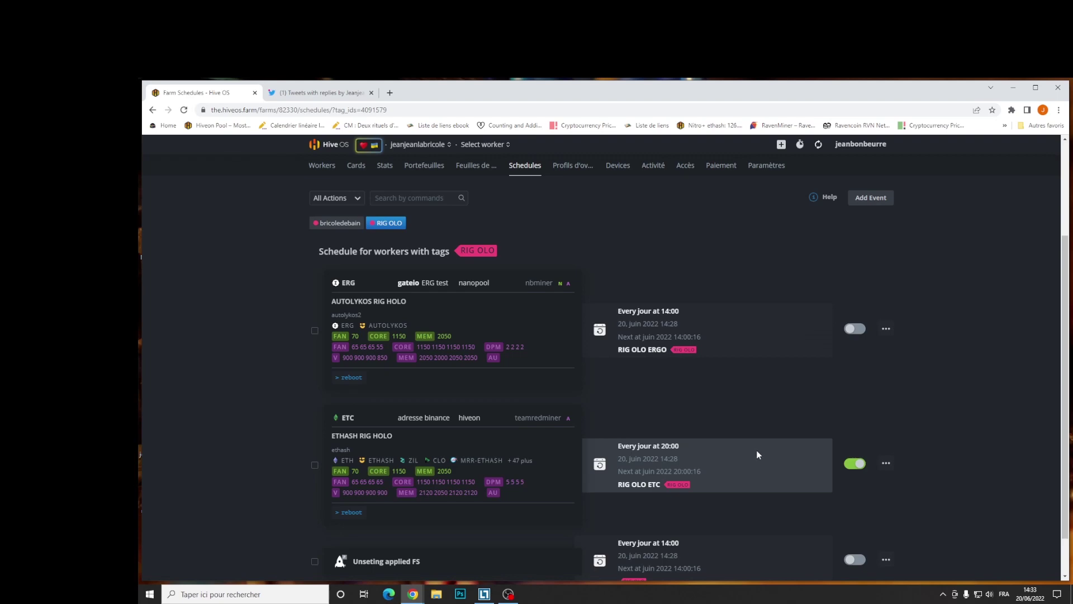
scroll(786, 475, "up", 2)
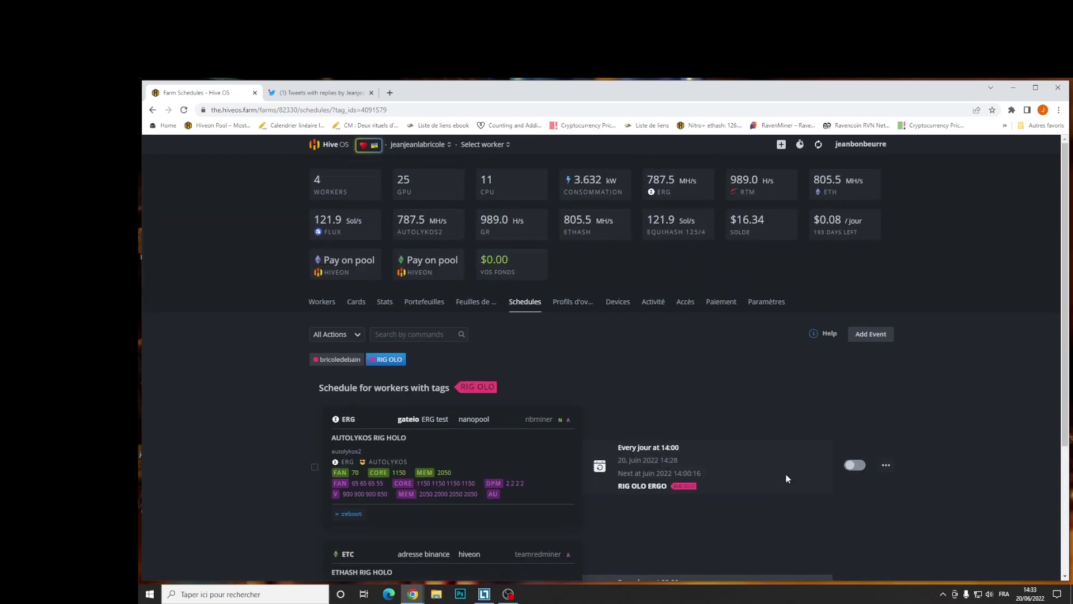
scroll(757, 452, "down", 3)
scroll(756, 457, "up", 3)
left_click(416, 145)
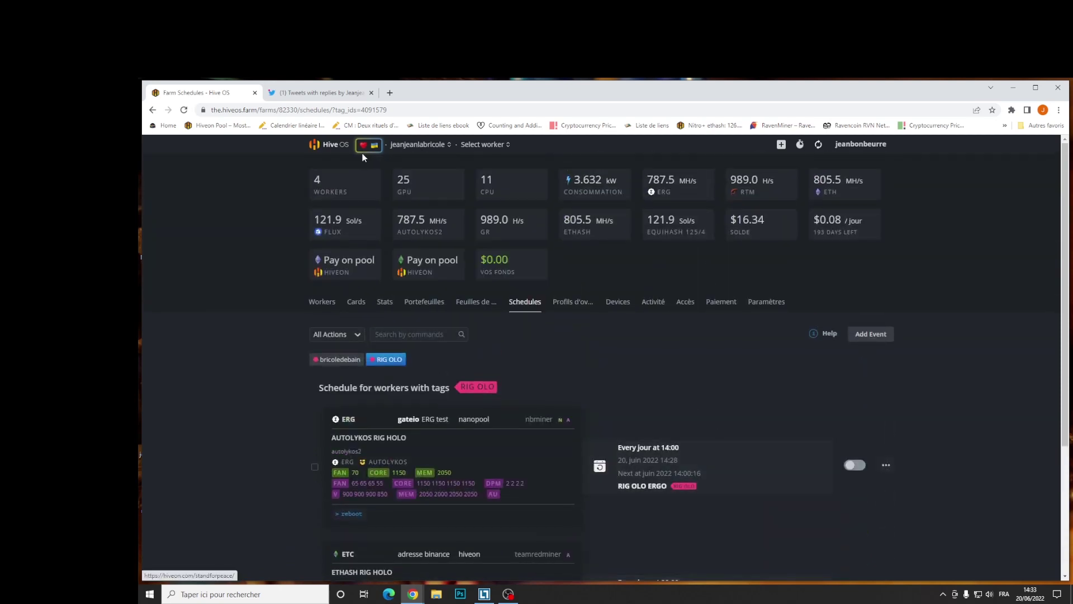
left_click(400, 147)
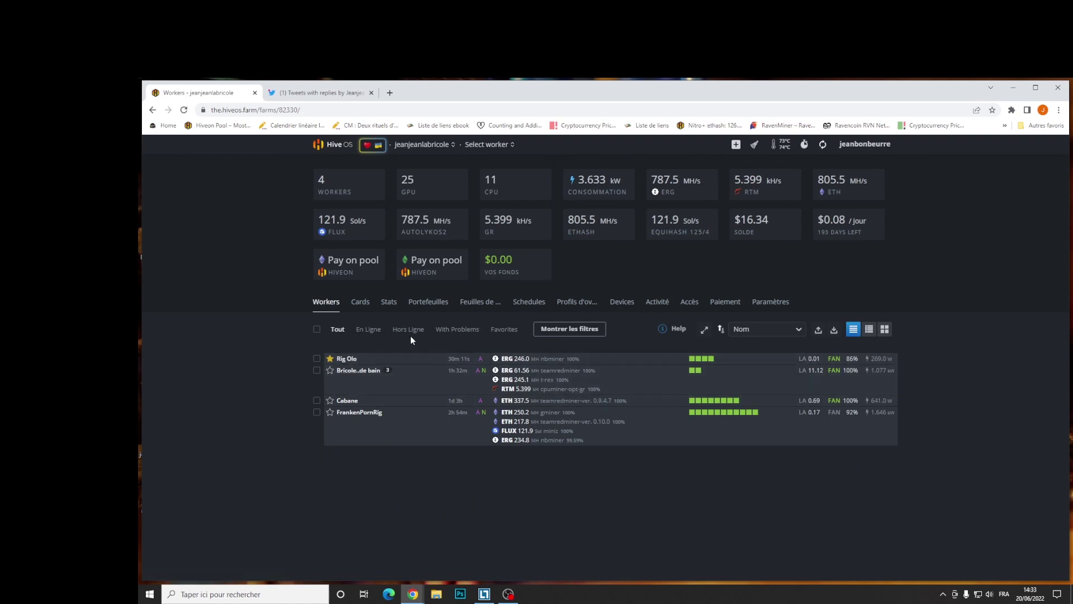
left_click(519, 303)
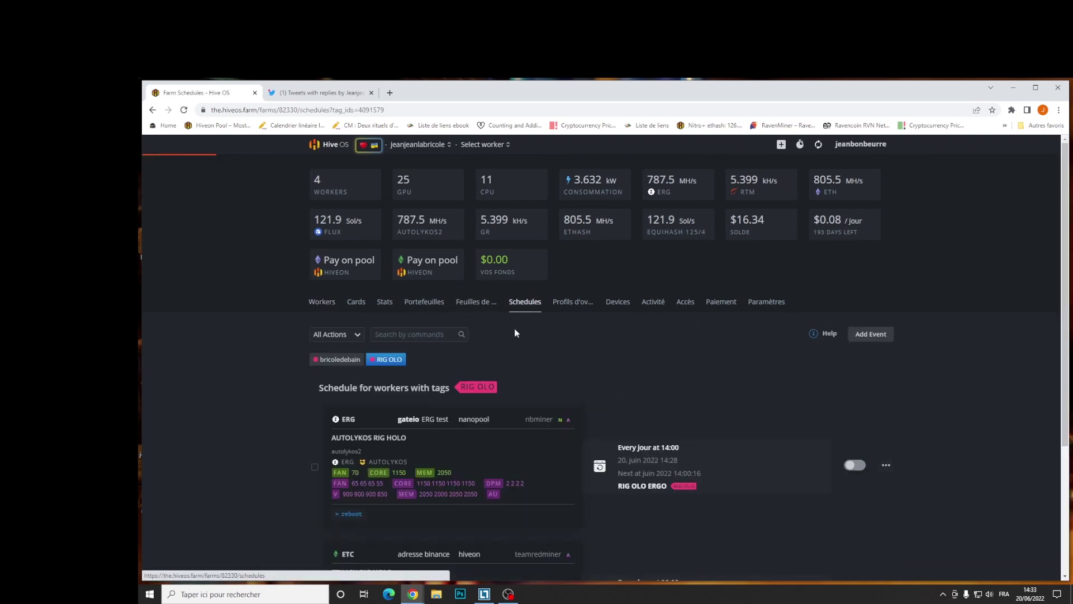
scroll(509, 366, "down", 2)
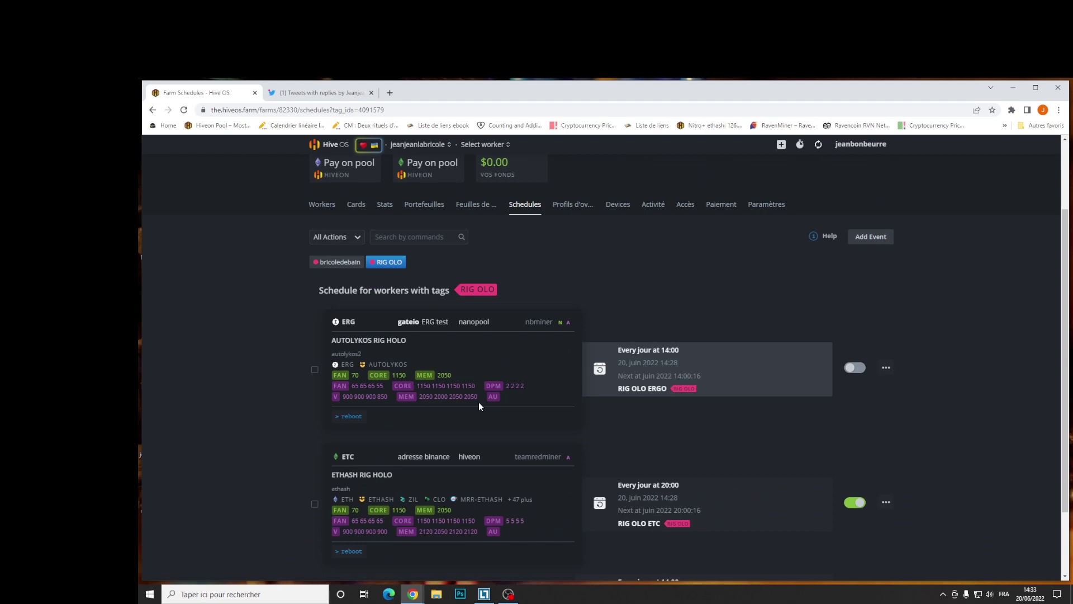
scroll(363, 305, "up", 2)
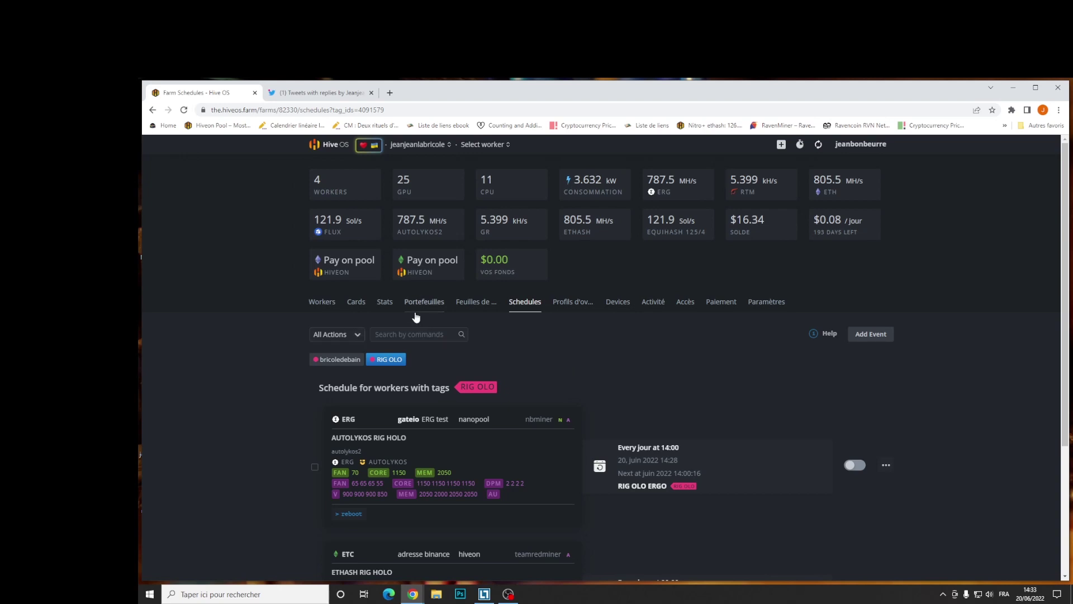
Go back to the Rig Olo worker's overview and reopen its tagged schedules to check which events are active.
left_click(327, 308)
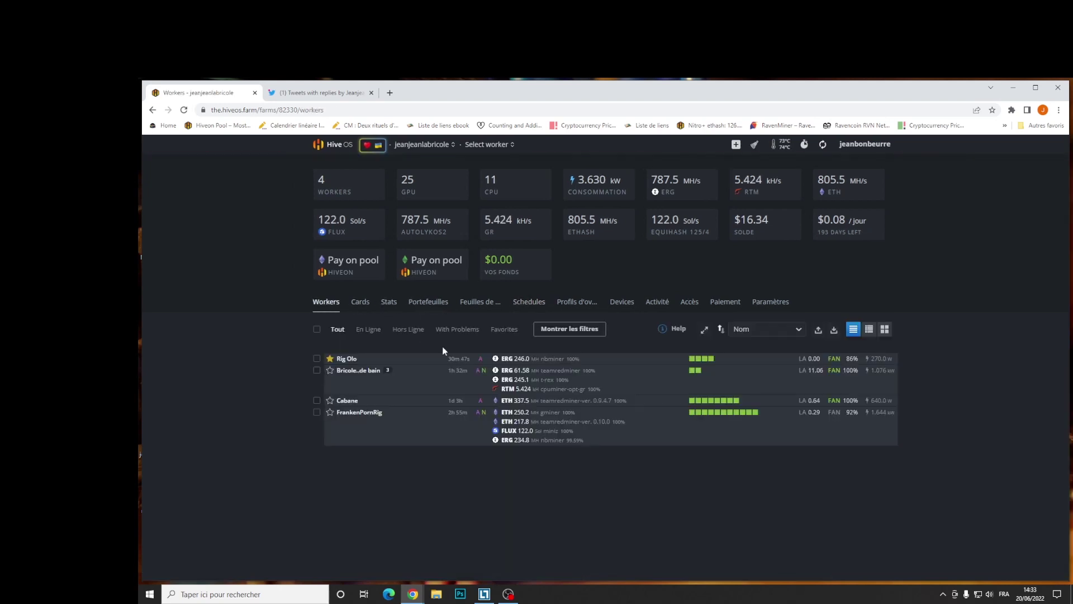
left_click(342, 360)
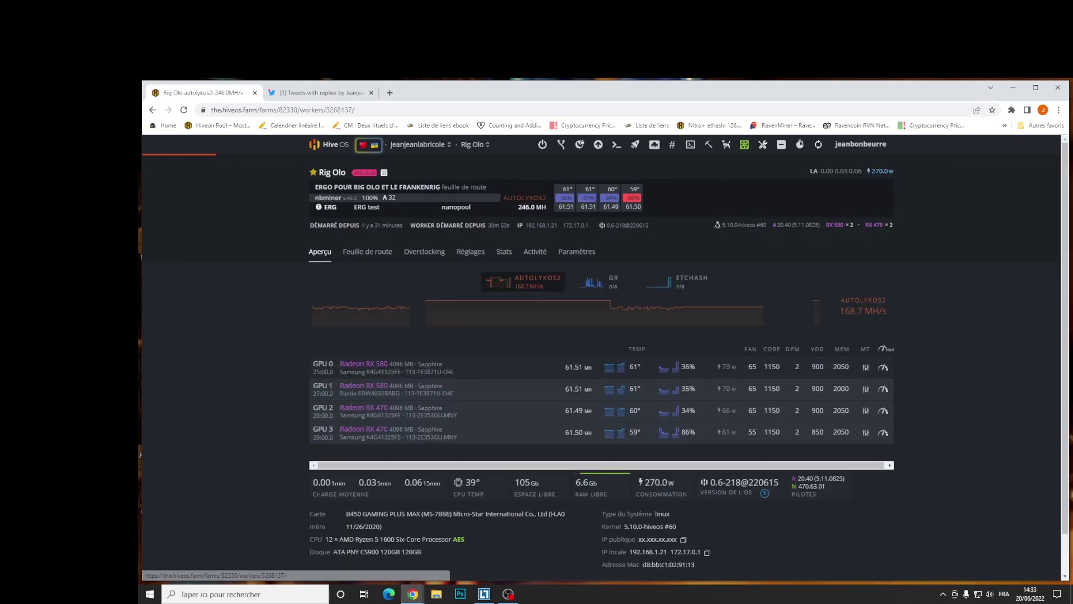
left_click(384, 173)
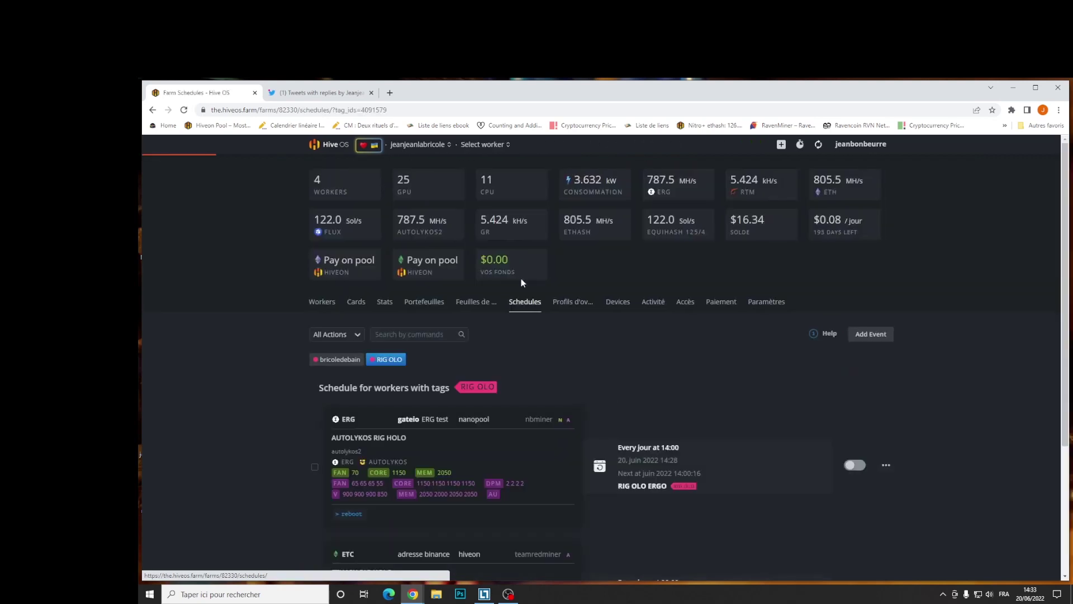
scroll(649, 436, "down", 3)
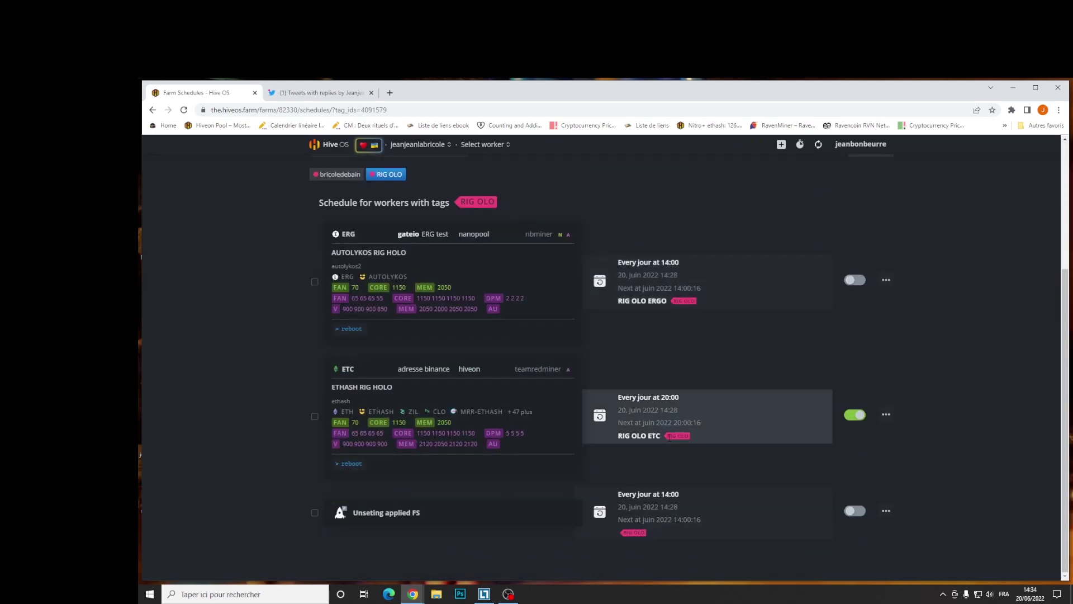